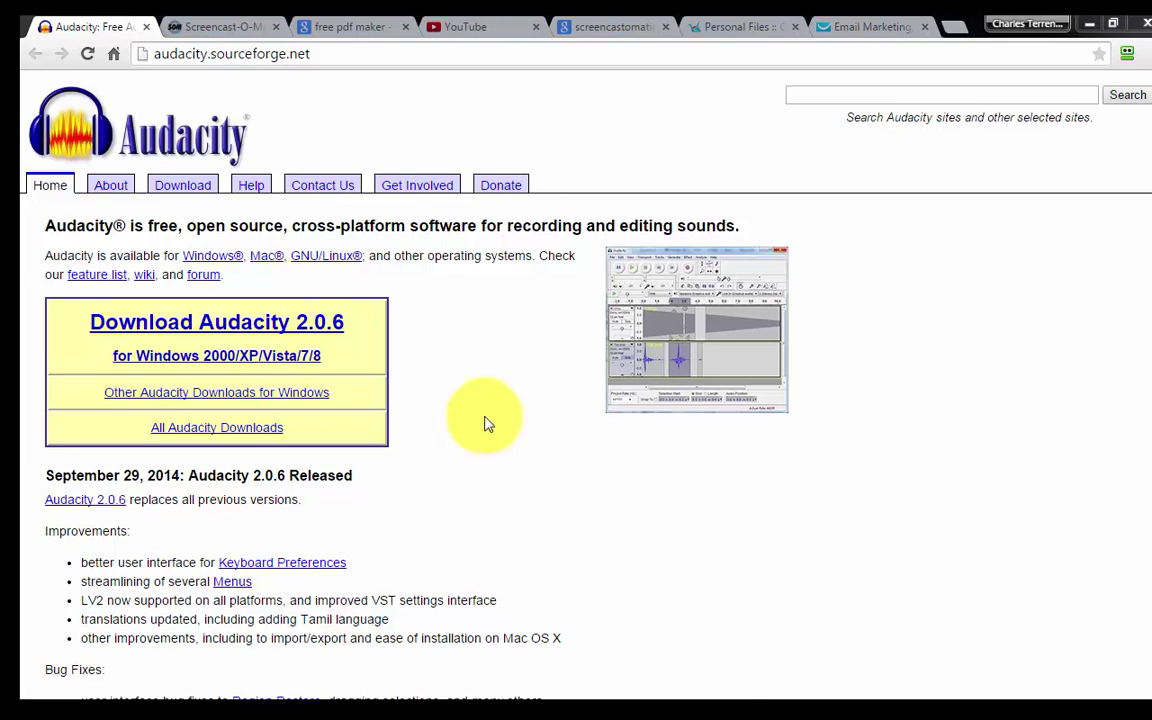
Pass through the Screencast-O-Matic page to the Google results for 'free pdf maker'.
{"action": "left_click", "coordinate": [451, 322]}
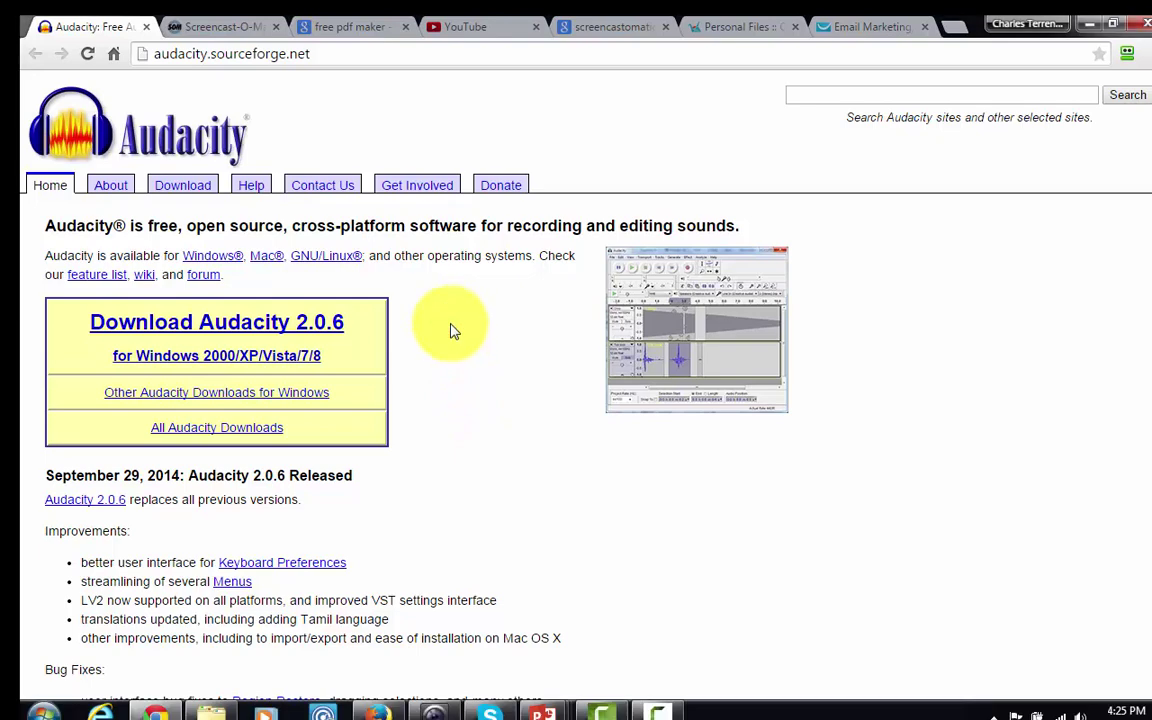
{"action": "left_click", "coordinate": [218, 26]}
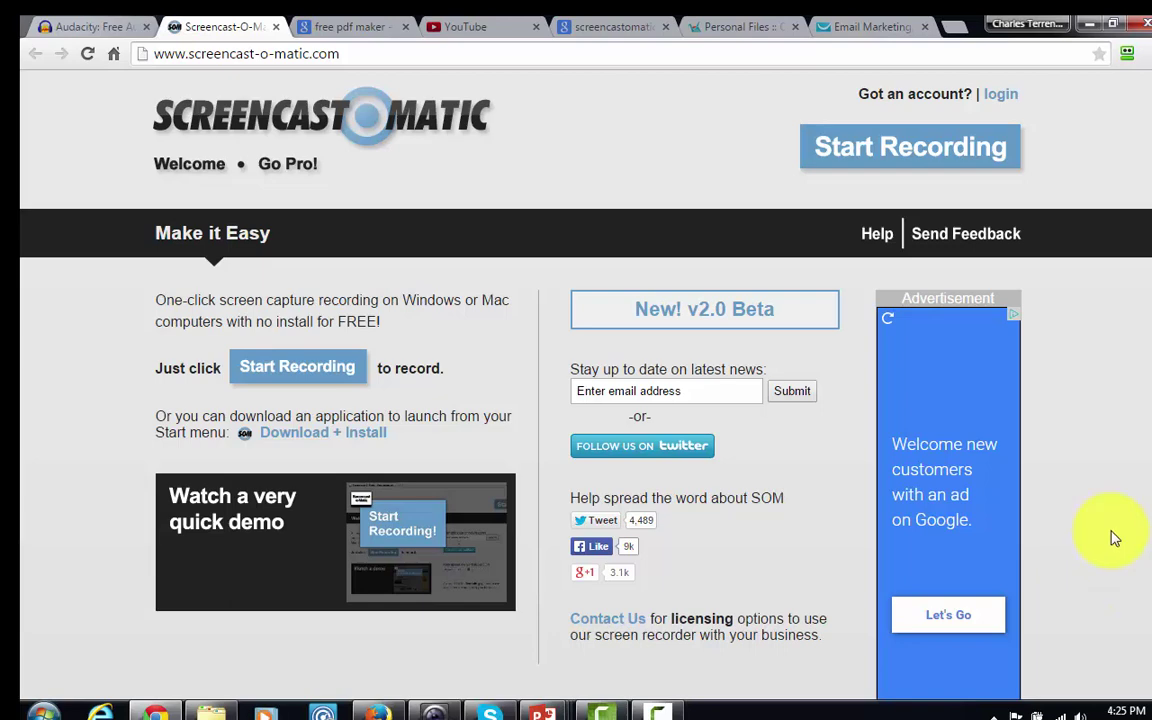
{"action": "left_click", "coordinate": [345, 26]}
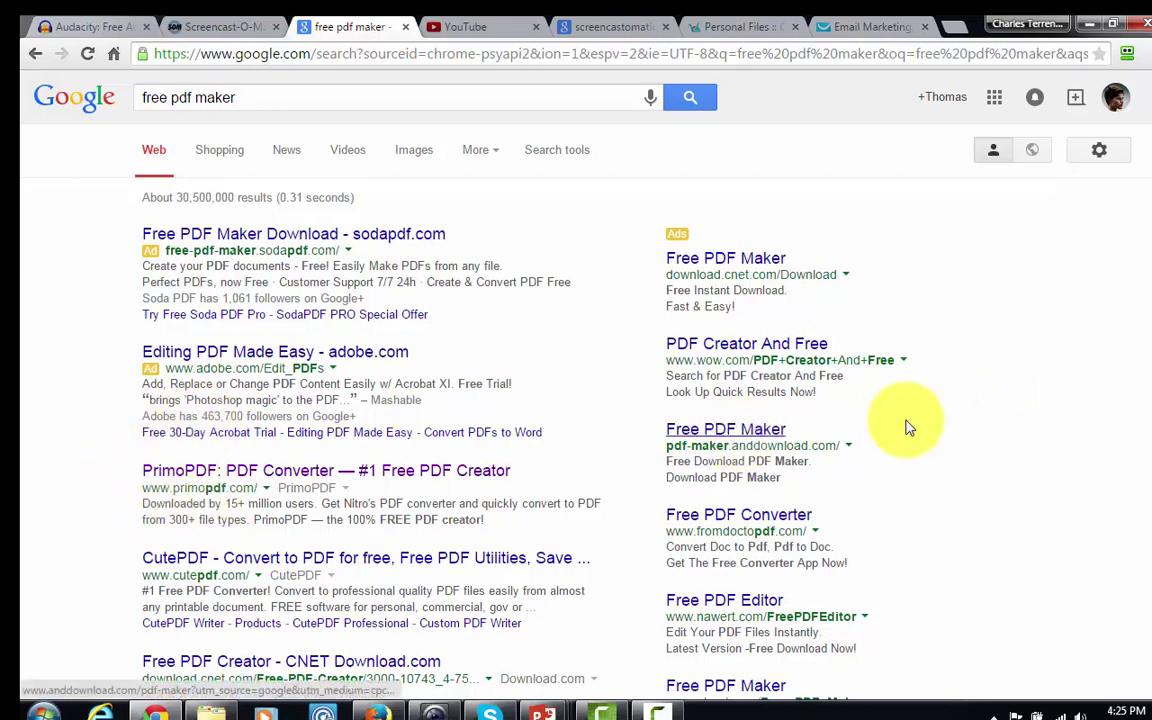
{"action": "left_click", "coordinate": [983, 388]}
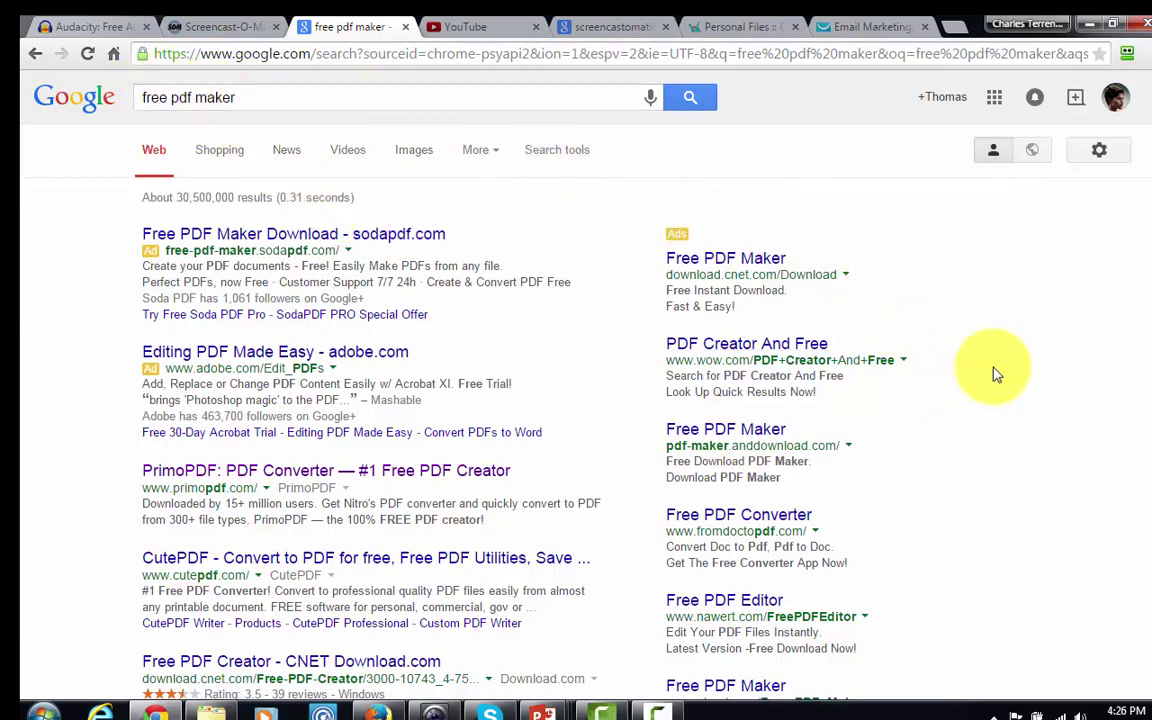
{"action": "left_click", "coordinate": [1020, 378]}
{"action": "scroll", "coordinate": [1020, 378], "scroll_direction": "down", "scroll_amount": 2}
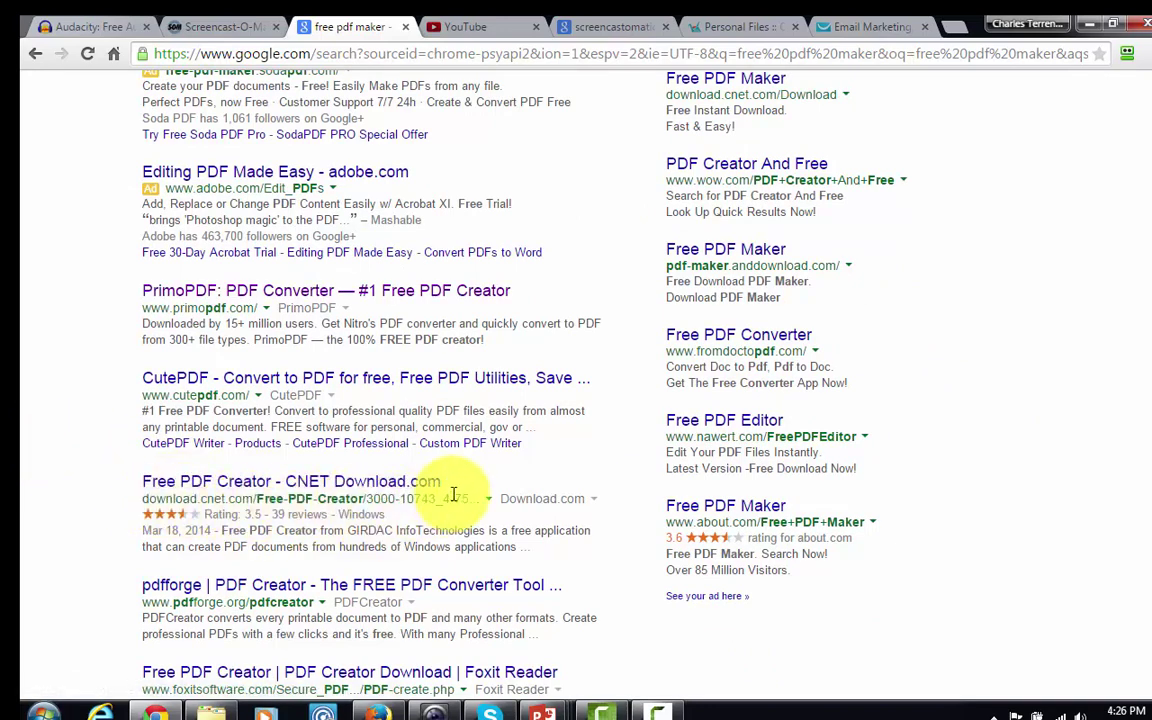
{"action": "scroll", "coordinate": [300, 390], "scroll_direction": "up", "scroll_amount": 1}
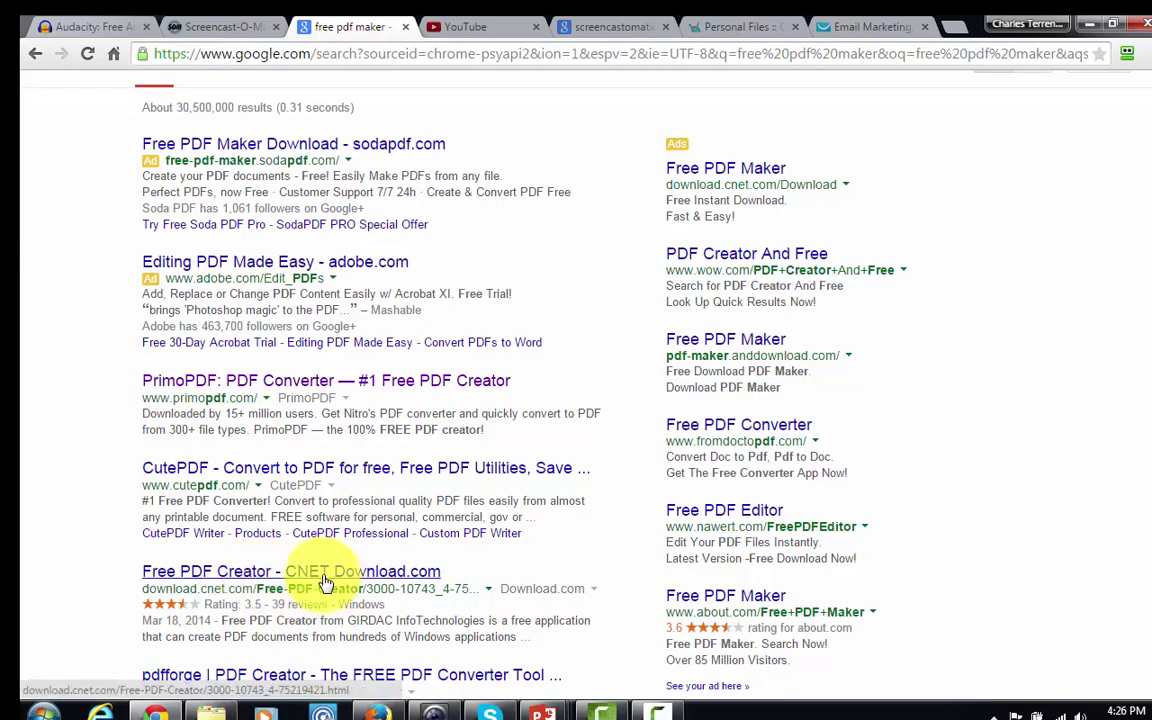
{"action": "scroll", "coordinate": [1042, 598], "scroll_direction": "up", "scroll_amount": 1}
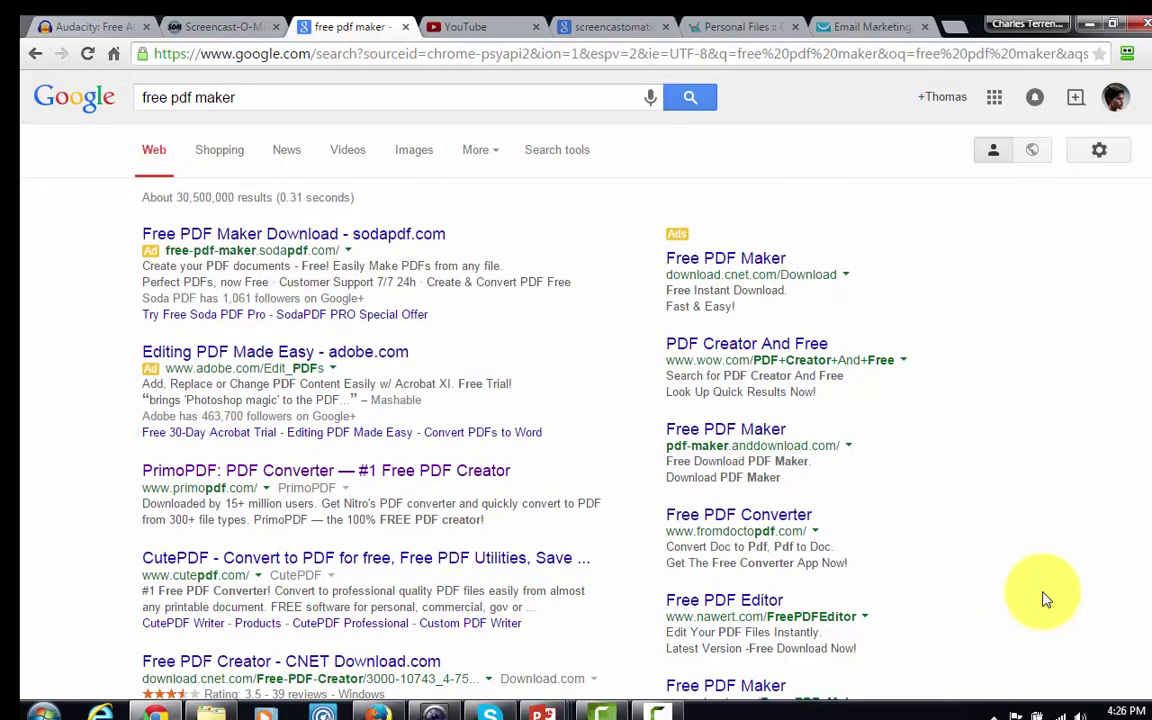
Check the YouTube home page, then bring up E:'s Internet Marketing folder in Windows Explorer.
{"action": "left_click", "coordinate": [452, 24]}
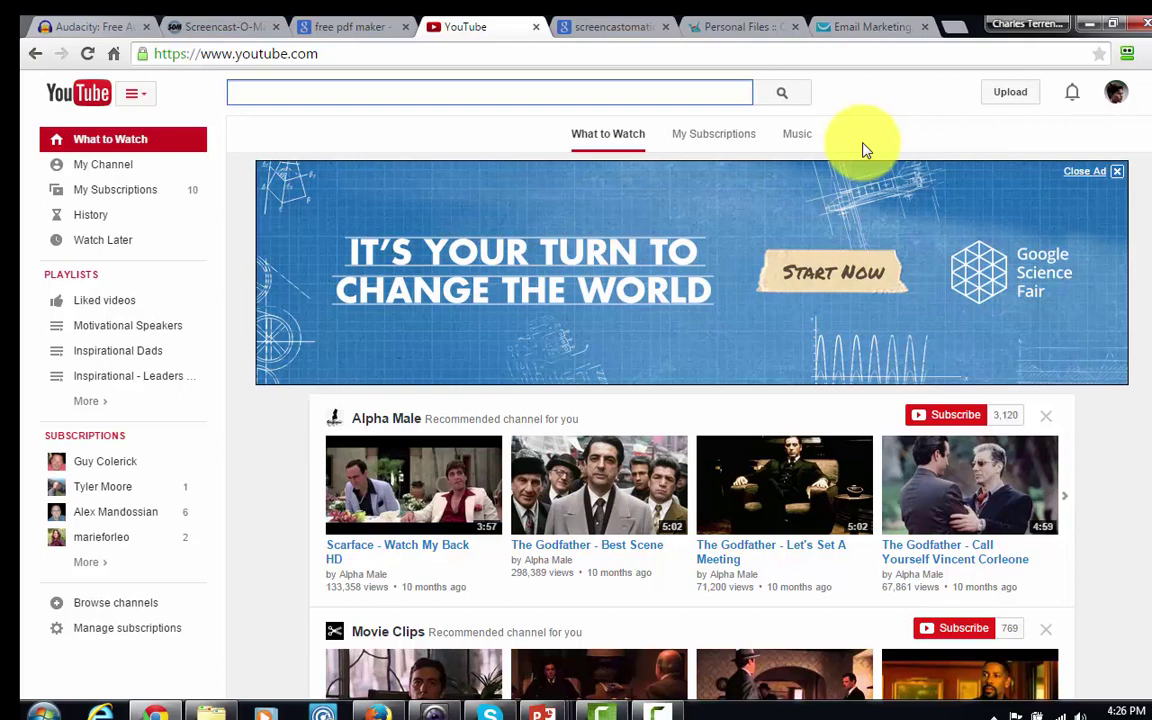
{"action": "left_click", "coordinate": [212, 710]}
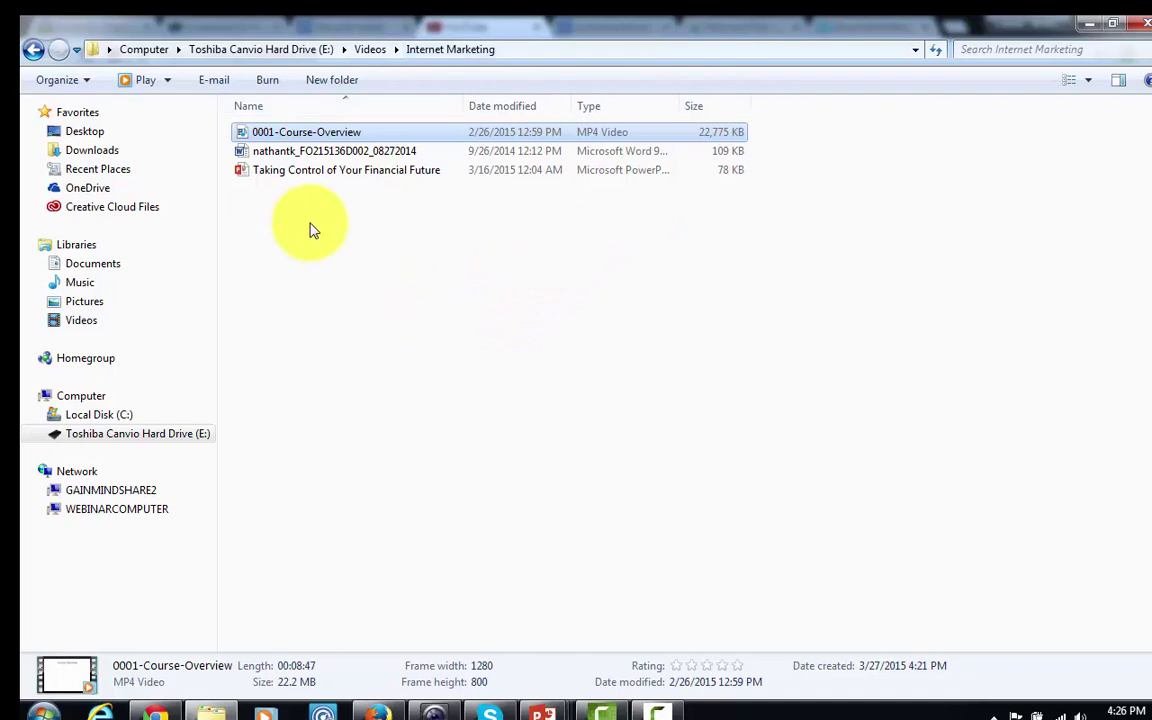
Zip the 0001-Course-Overview video, the Word document and the Taking Control presentation, keeping default names.
{"action": "right_click", "coordinate": [330, 139]}
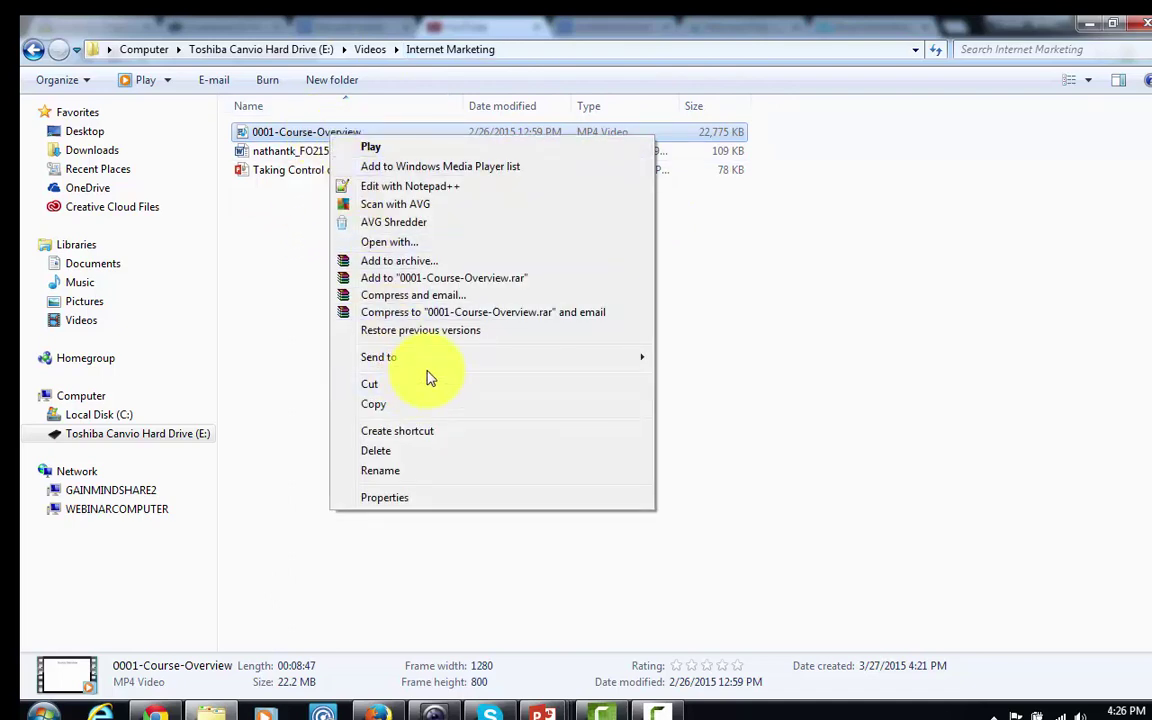
{"action": "mouse_move", "coordinate": [432, 366]}
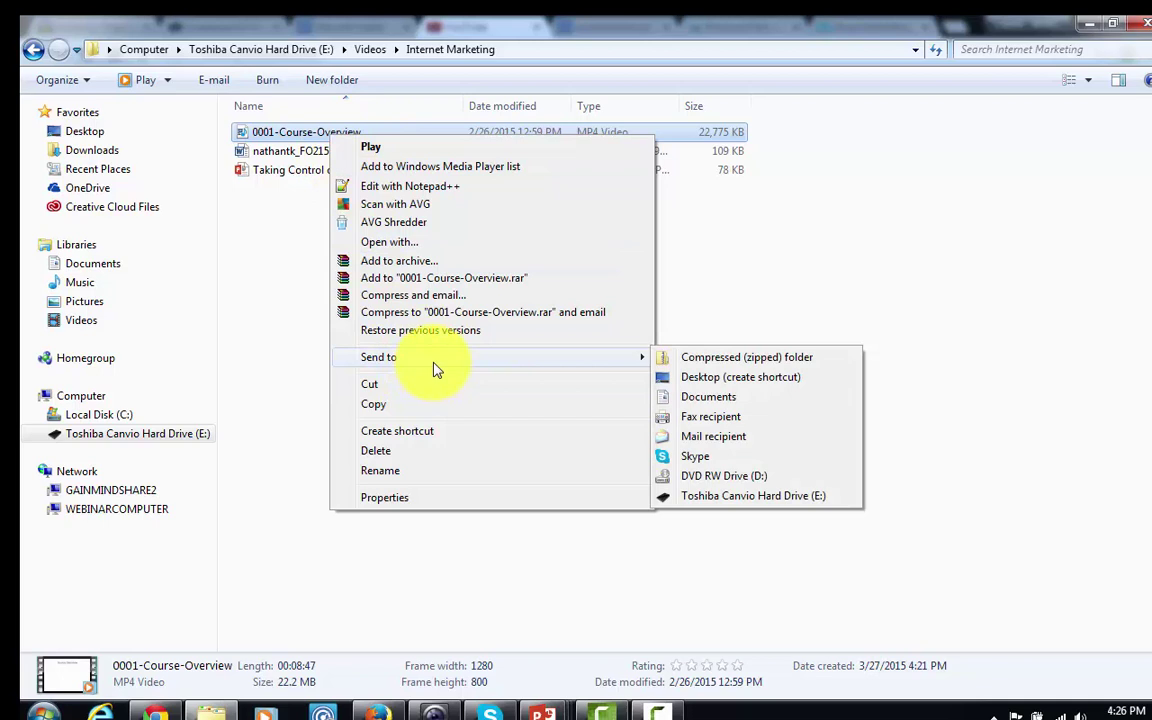
{"action": "left_click", "coordinate": [700, 364]}
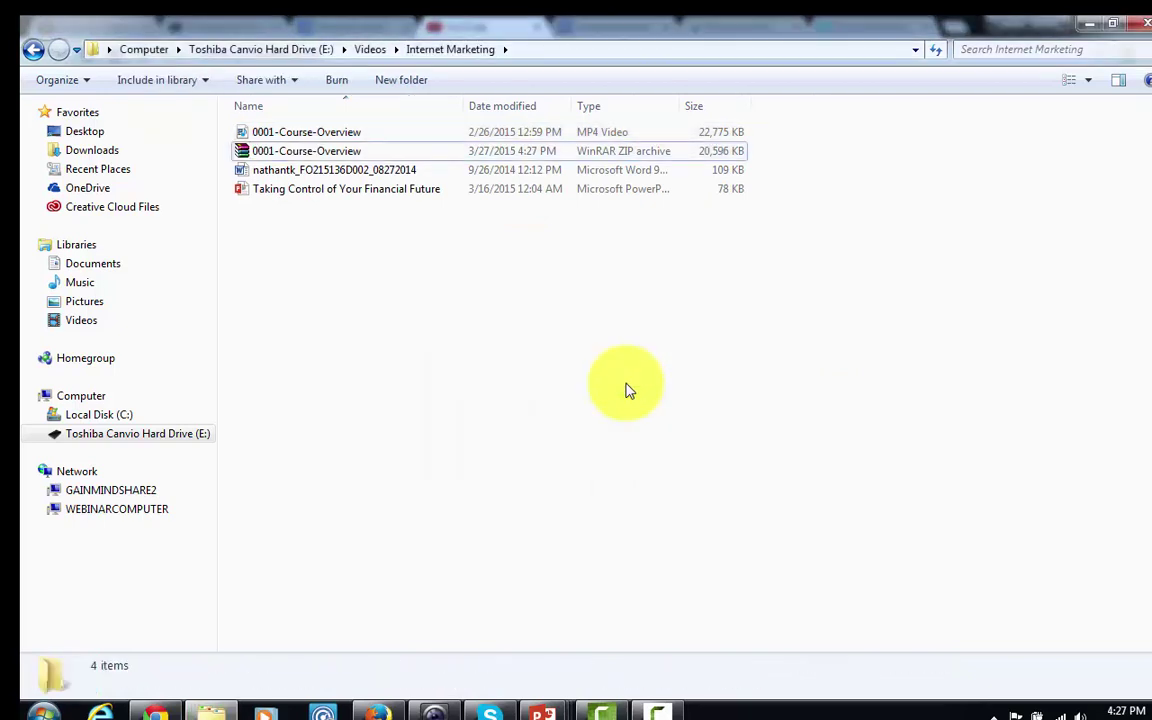
{"action": "left_click", "coordinate": [310, 173]}
{"action": "right_click", "coordinate": [314, 176]}
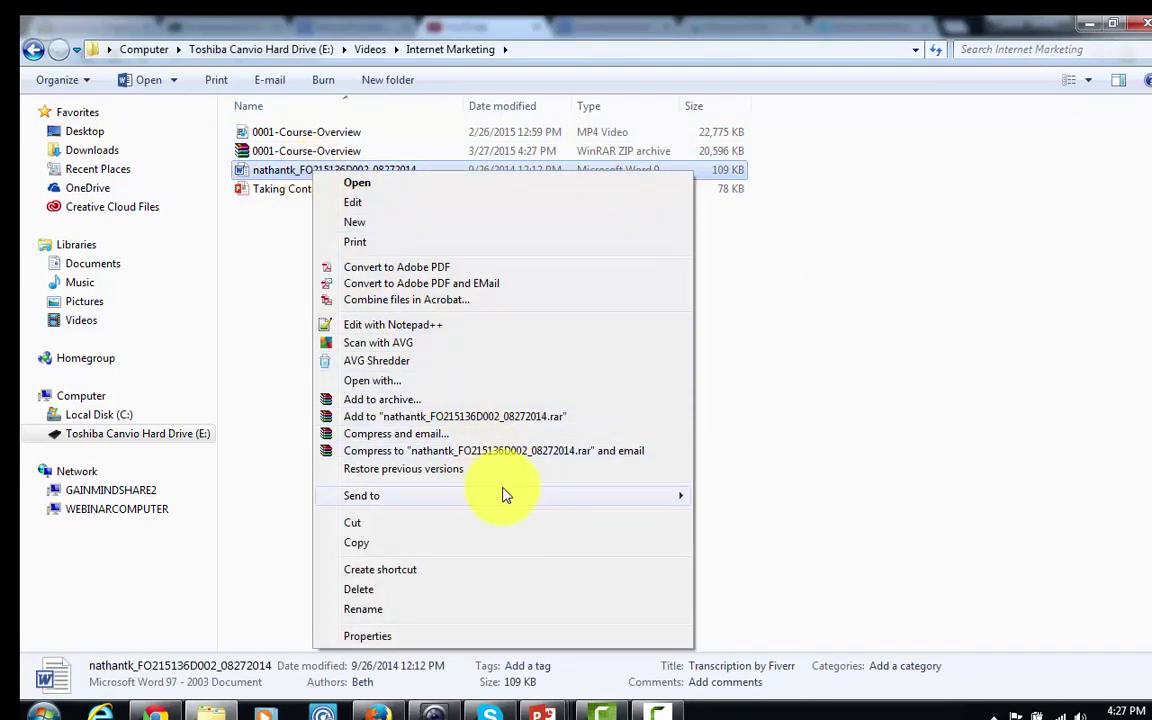
{"action": "mouse_move", "coordinate": [503, 495]}
{"action": "left_click", "coordinate": [712, 496]}
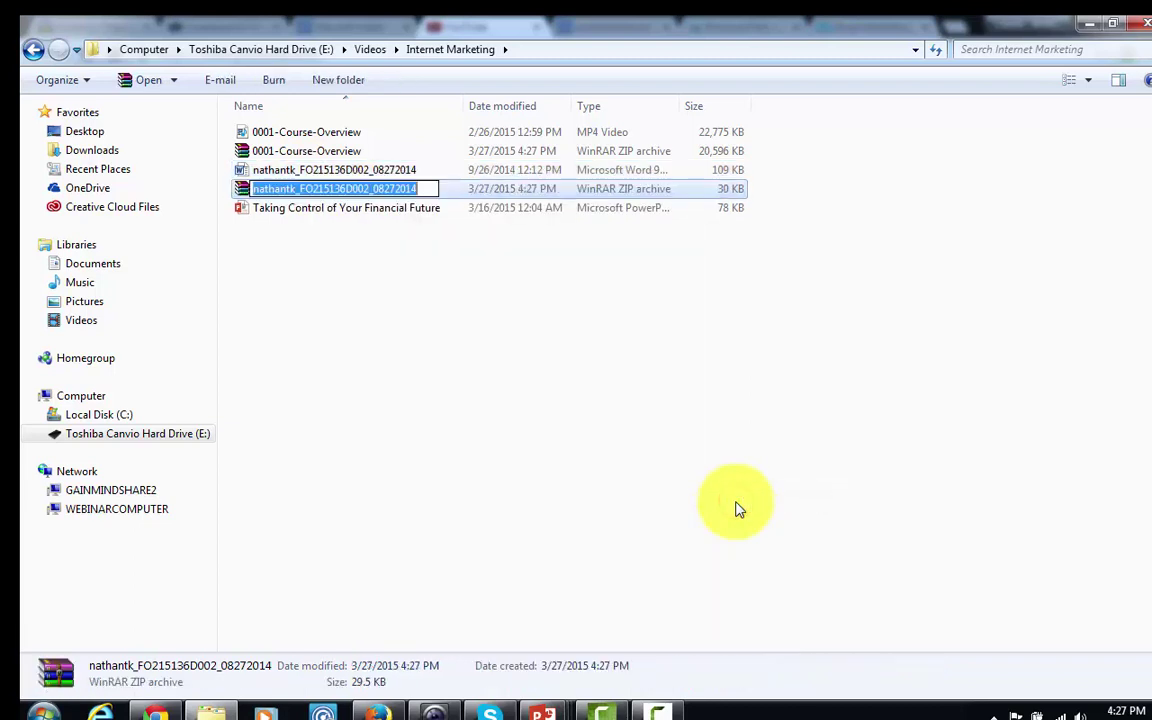
{"action": "left_click", "coordinate": [436, 367]}
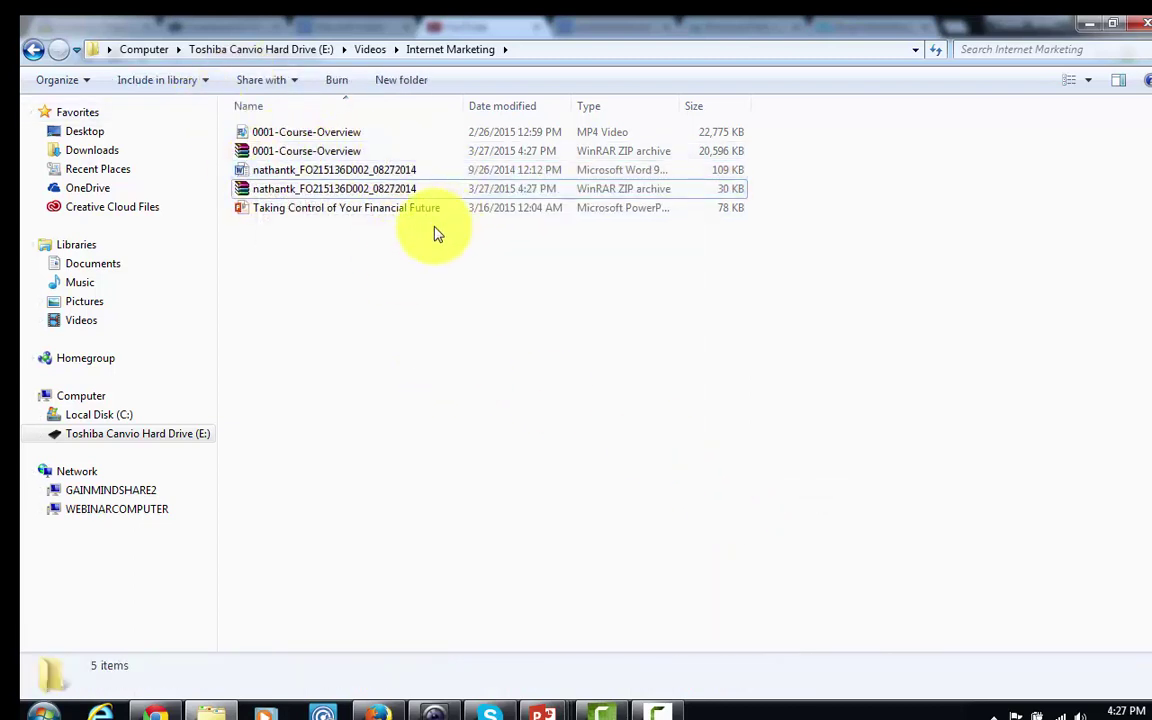
{"action": "right_click", "coordinate": [334, 213]}
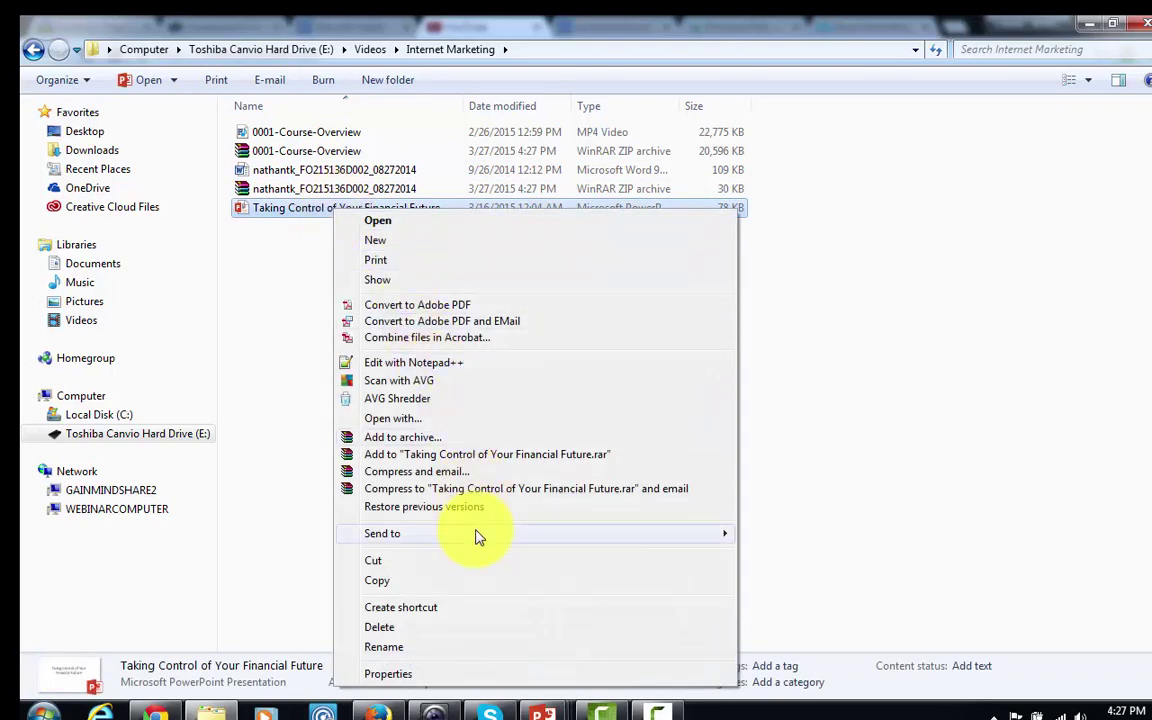
{"action": "mouse_move", "coordinate": [702, 535]}
{"action": "left_click", "coordinate": [744, 541]}
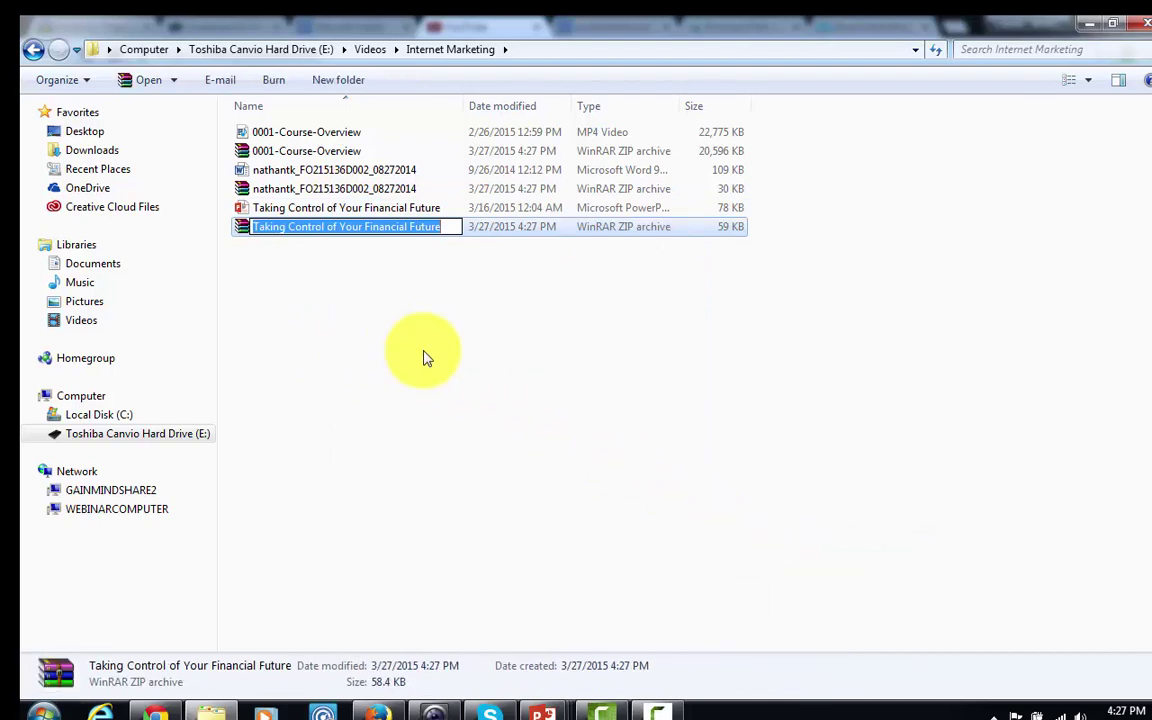
{"action": "left_click", "coordinate": [477, 393]}
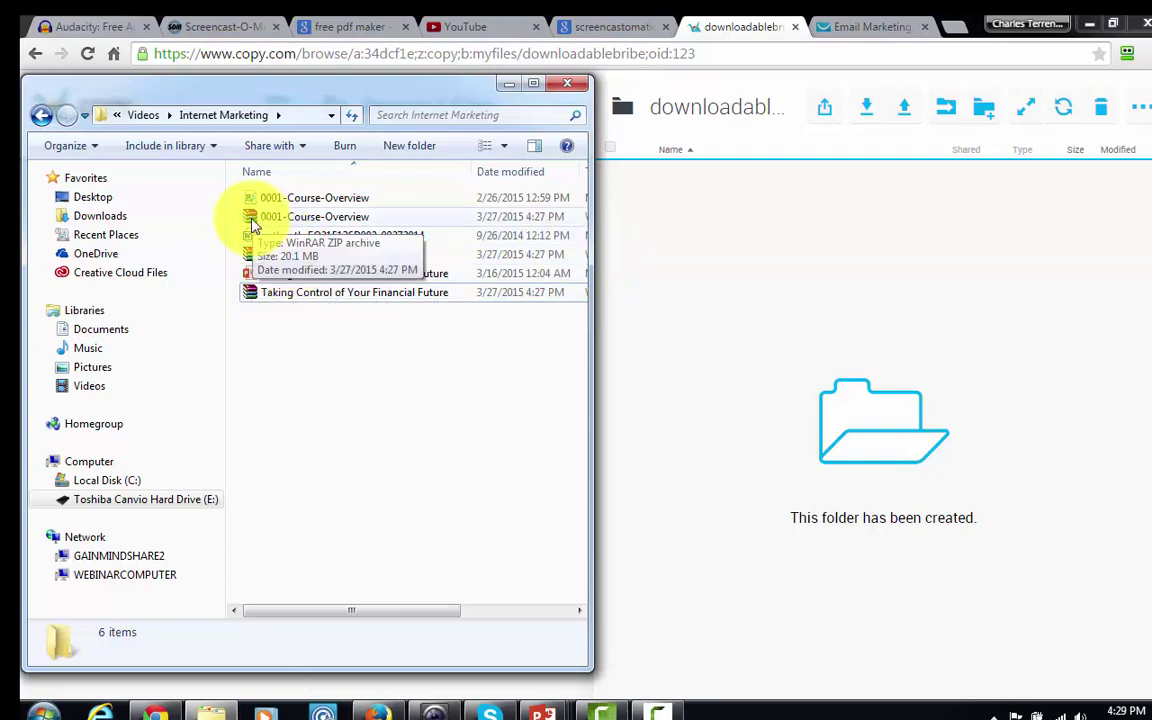
Upload 0001-Course-Overview.zip to the Copy.com folder and open the file's page.
{"action": "left_click_drag", "start_coordinate": [250, 224], "coordinate": [894, 388]}
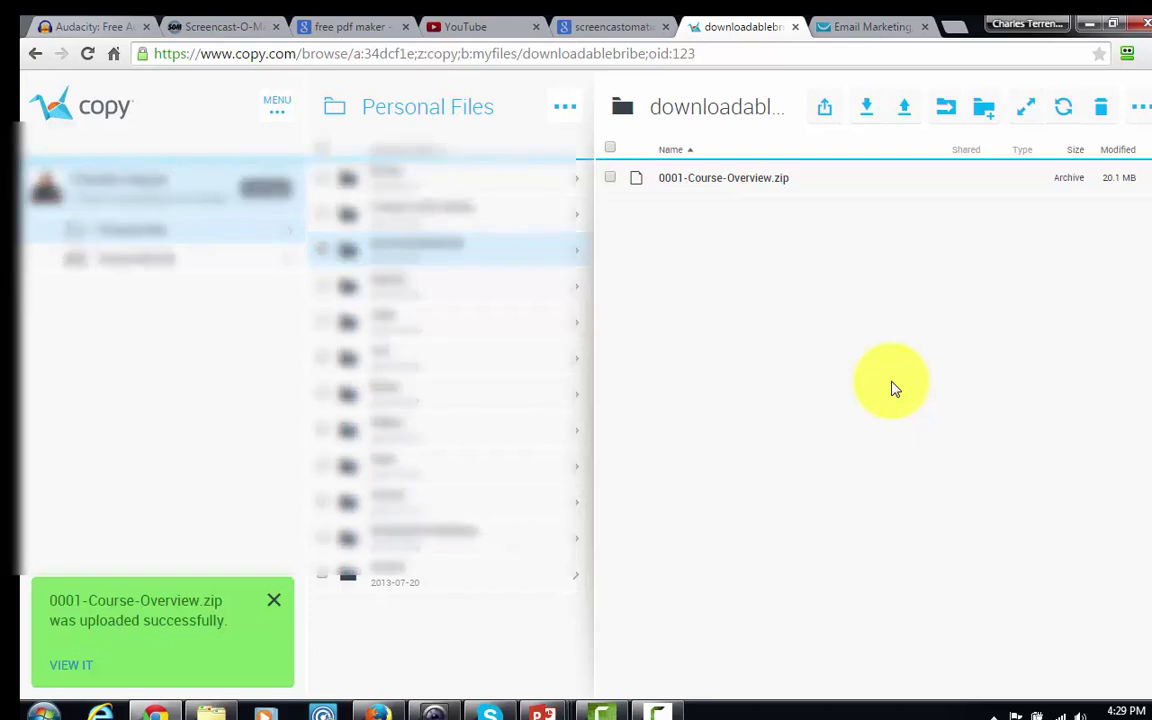
{"action": "left_click", "coordinate": [826, 182]}
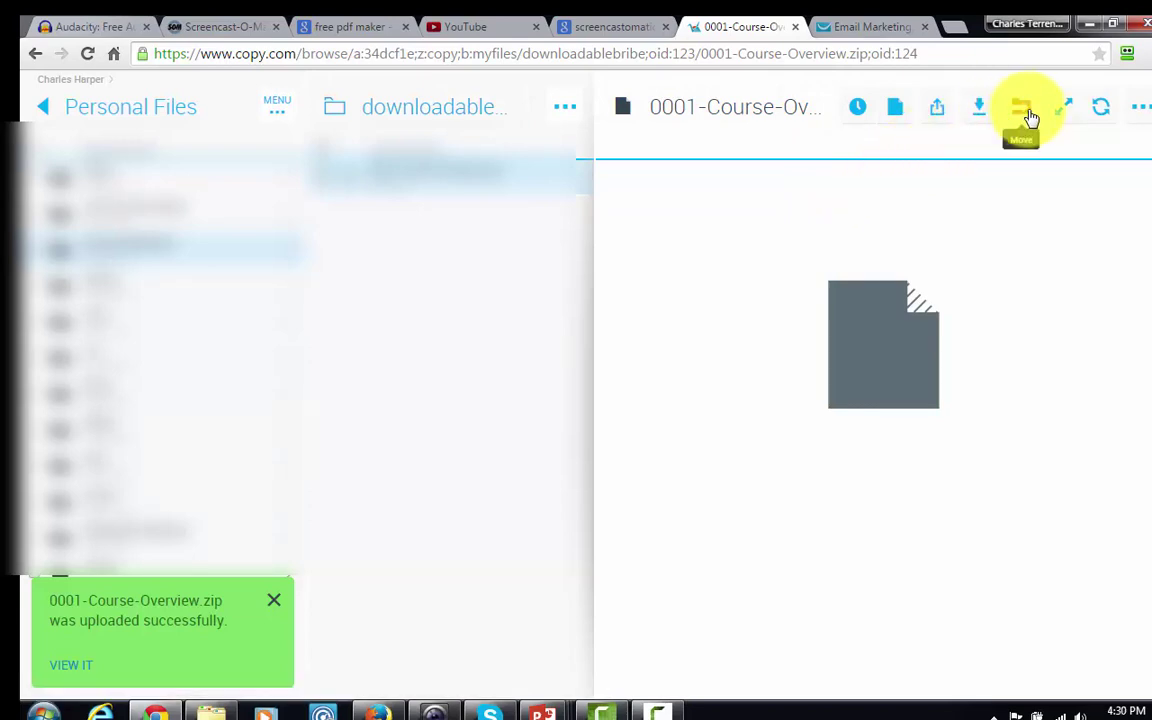
{"action": "right_click", "coordinate": [876, 327]}
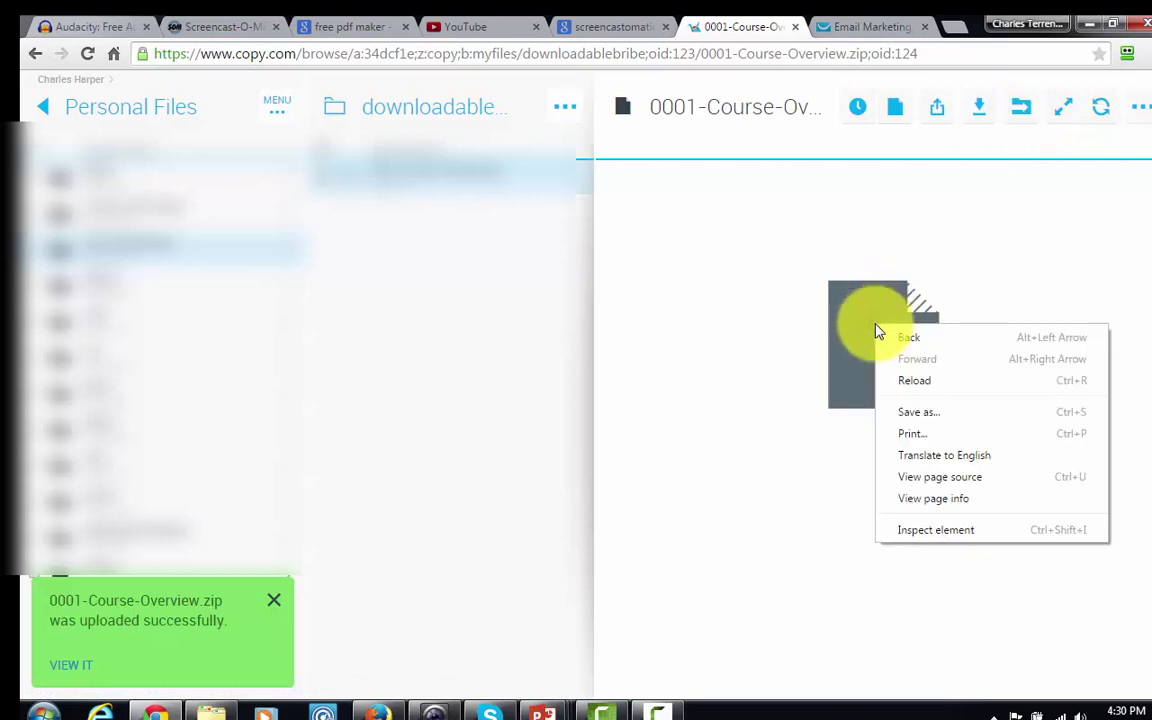
{"action": "left_click", "coordinate": [853, 288]}
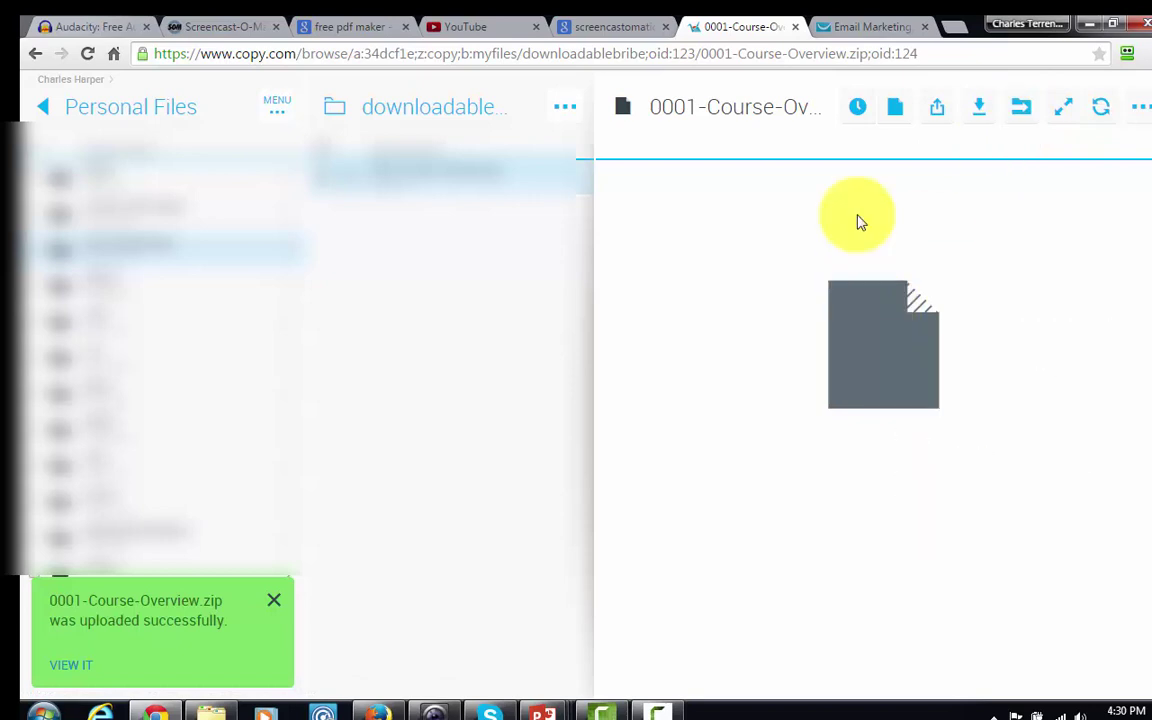
Create a public link for the zip, copy it, and return to GetResponse.
{"action": "left_click", "coordinate": [930, 116]}
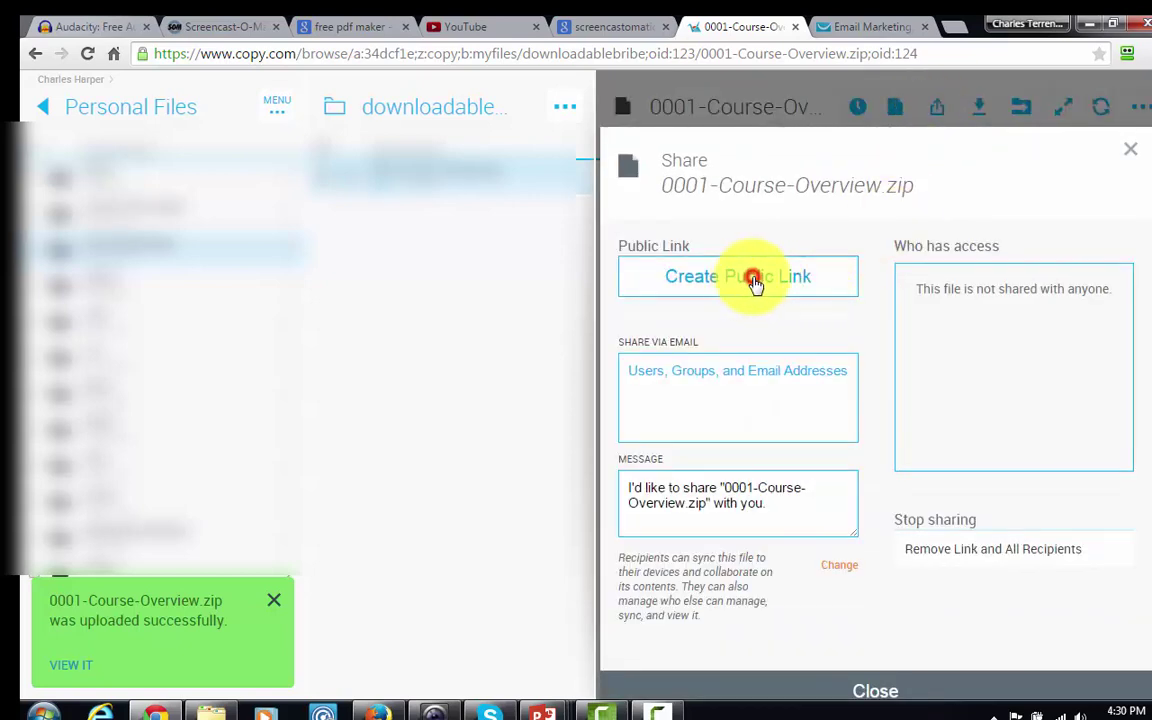
{"action": "left_click", "coordinate": [754, 282]}
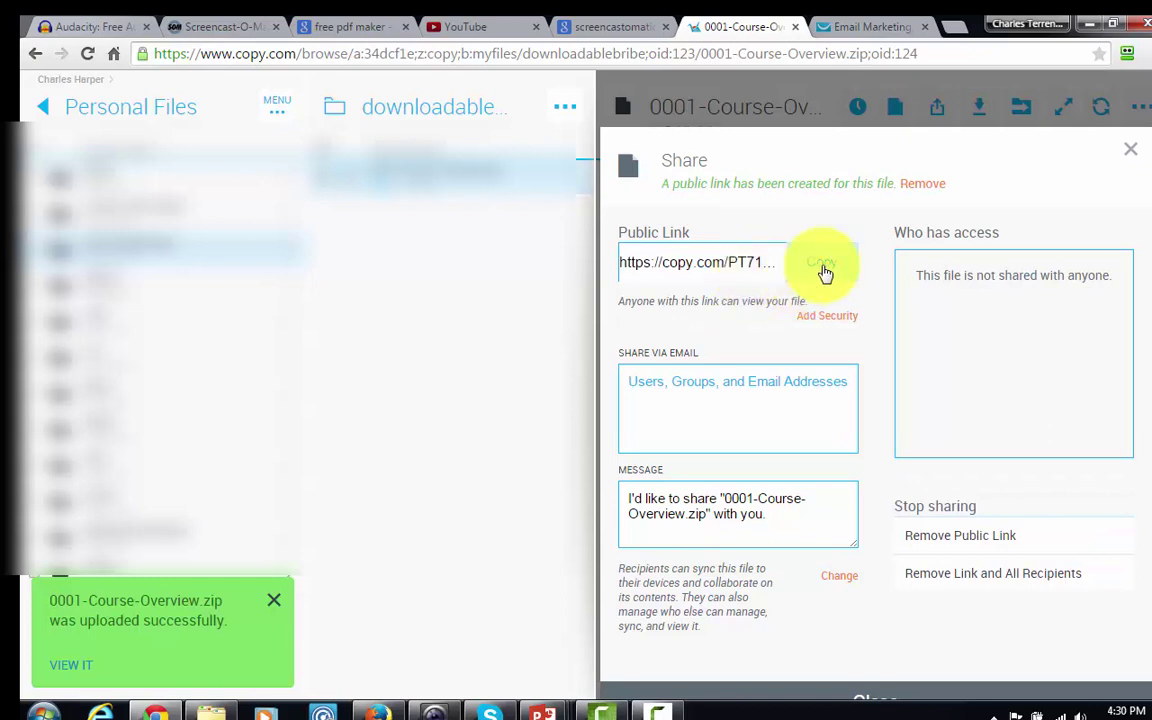
{"action": "left_click", "coordinate": [816, 264]}
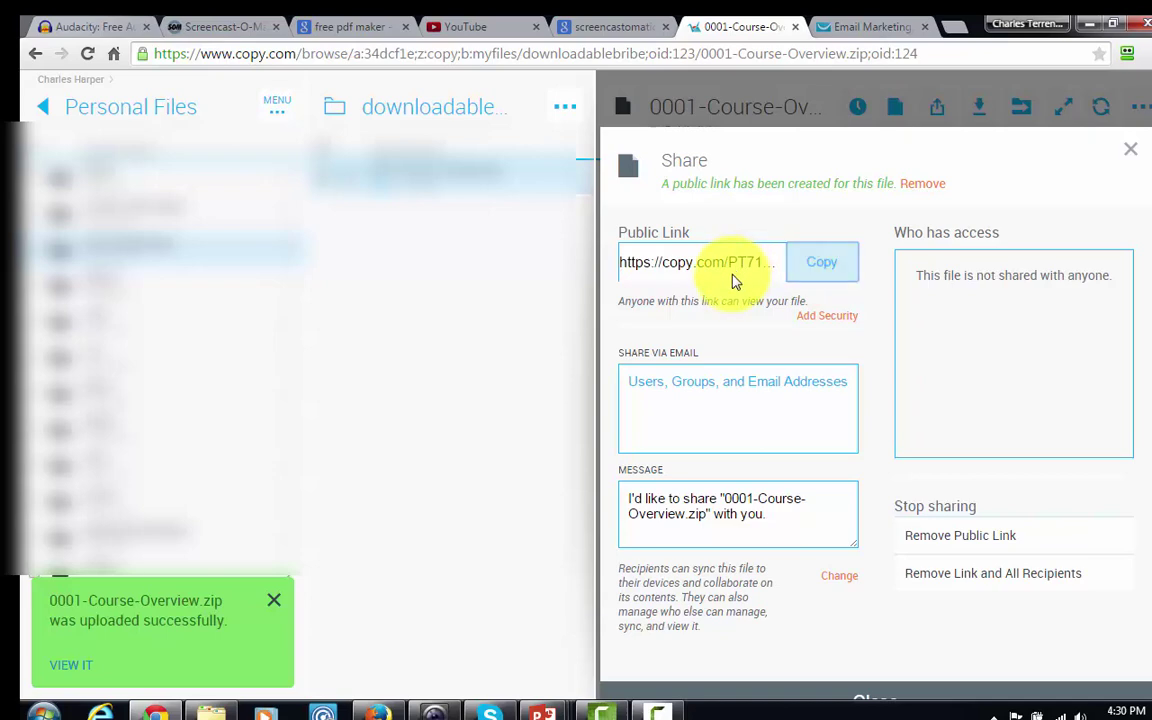
{"action": "left_click", "coordinate": [845, 26]}
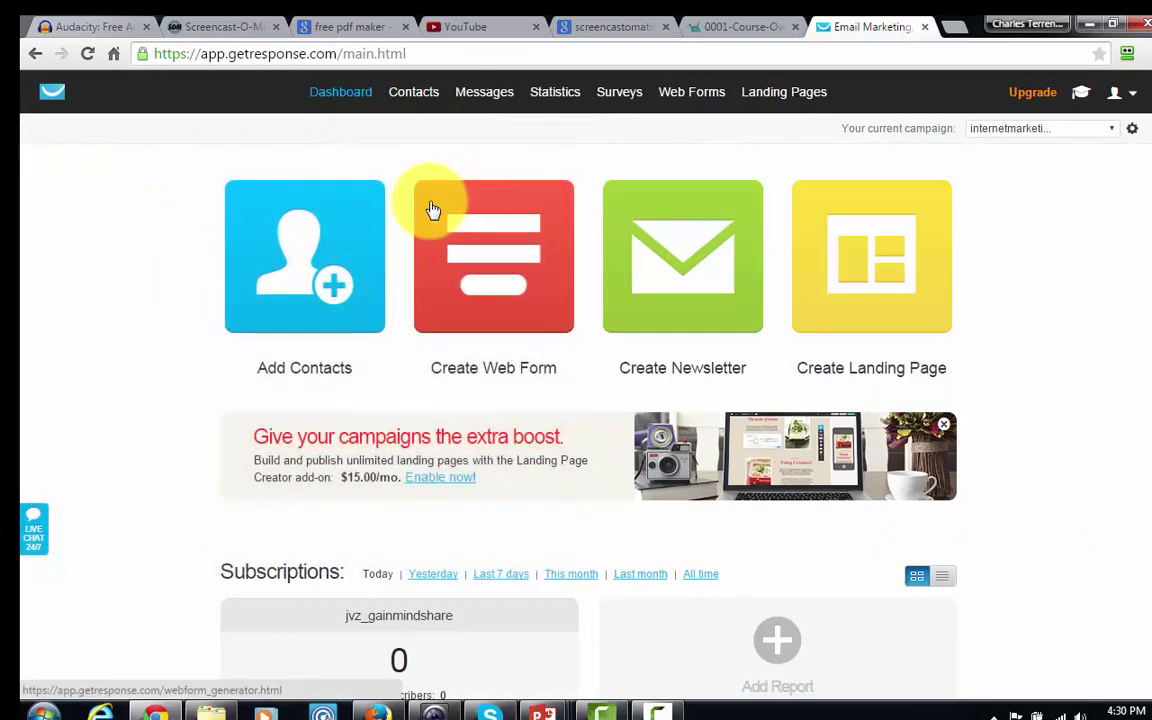
{"action": "mouse_move", "coordinate": [493, 106]}
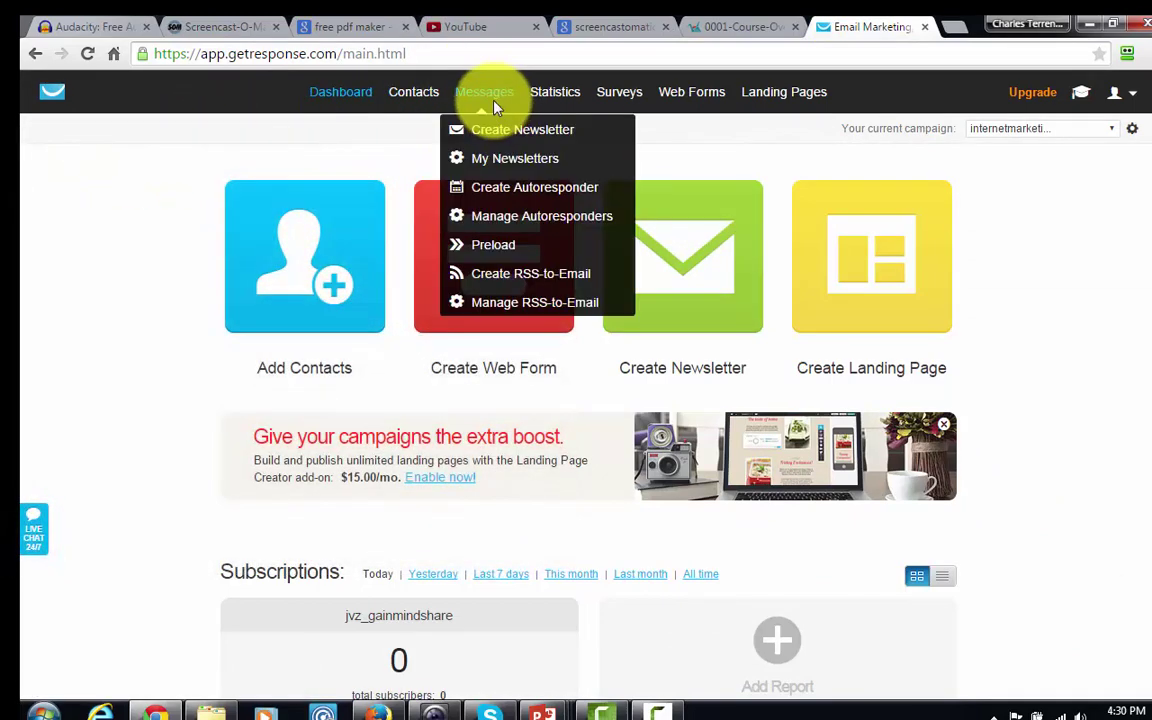
Begin a new autoresponder and create a brand-new email for it.
{"action": "left_click", "coordinate": [511, 188]}
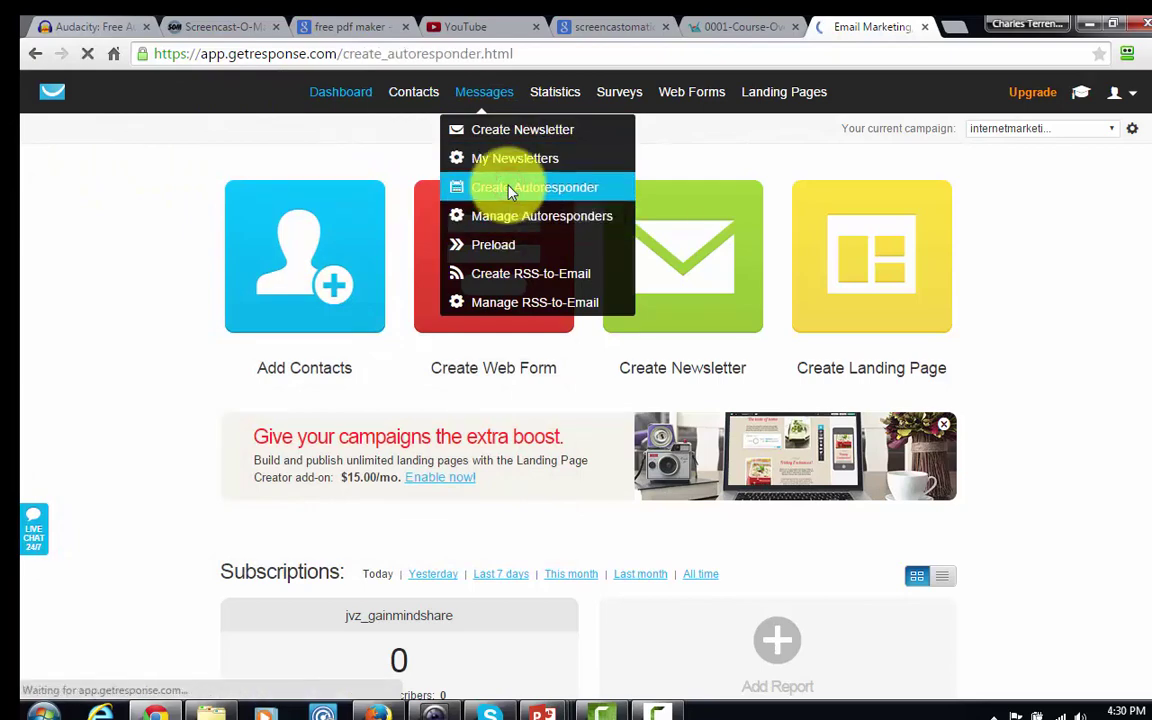
{"action": "scroll", "coordinate": [386, 406], "scroll_direction": "down", "scroll_amount": 5}
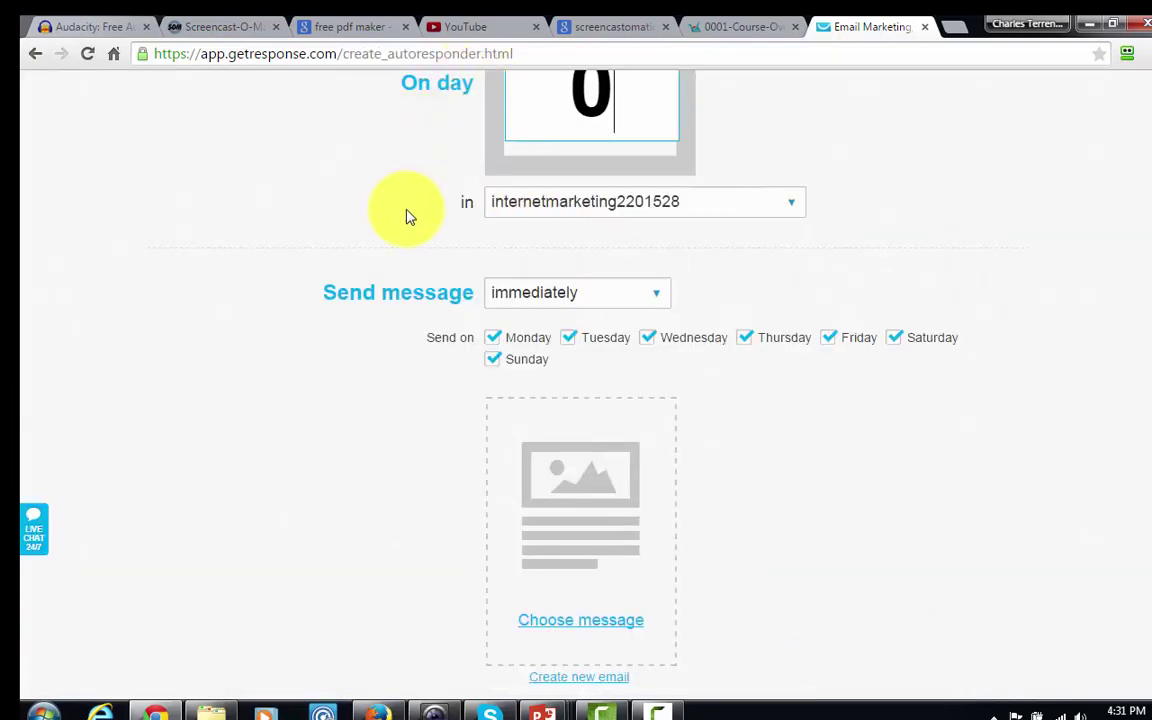
{"action": "scroll", "coordinate": [415, 270], "scroll_direction": "down", "scroll_amount": 2}
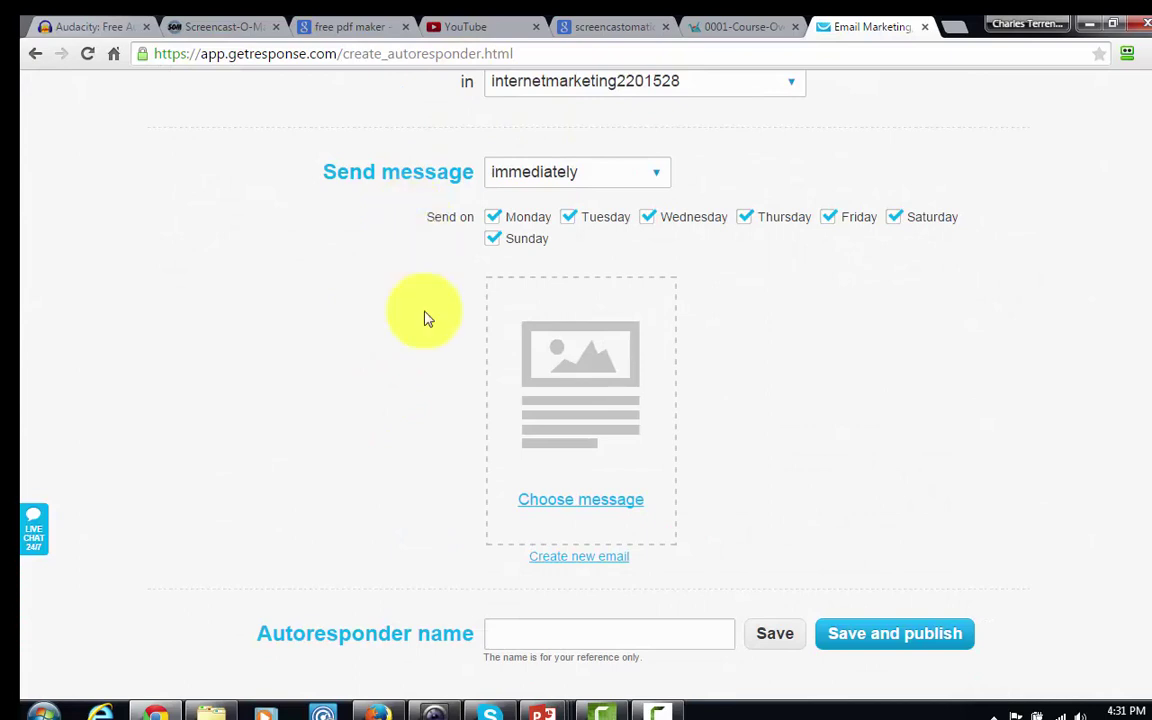
{"action": "left_click", "coordinate": [586, 566]}
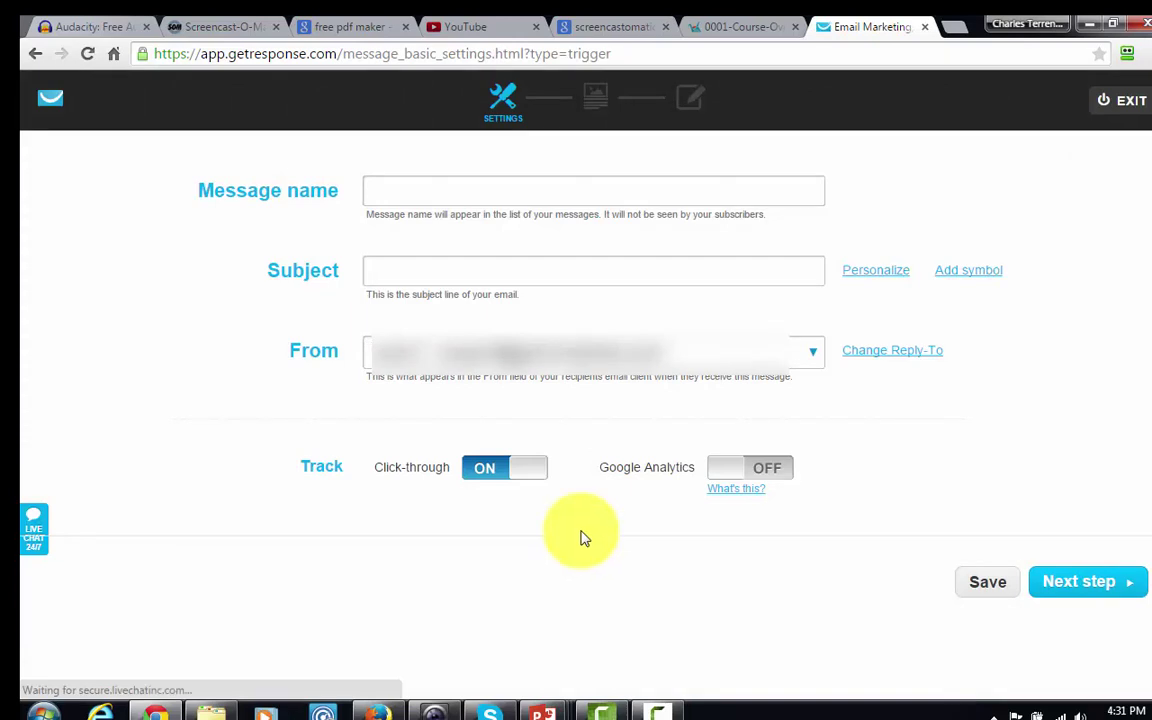
Set message name and subject to 'Thanks for Picking Up the 5 Tips for Great Internet Marketing Profits'.
{"action": "left_click", "coordinate": [424, 192]}
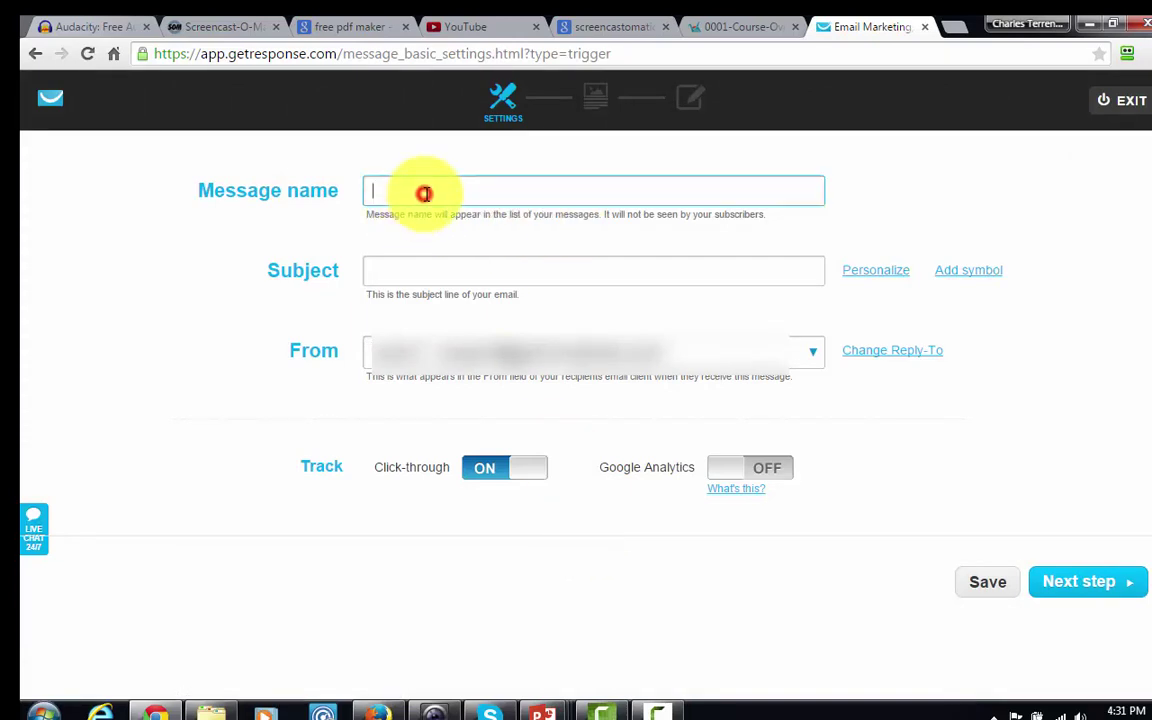
{"action": "type", "text": "Th"}
{"action": "type", "text": "anks For Picking Up the 5 Tips for Great Internet Marketing Profits"}
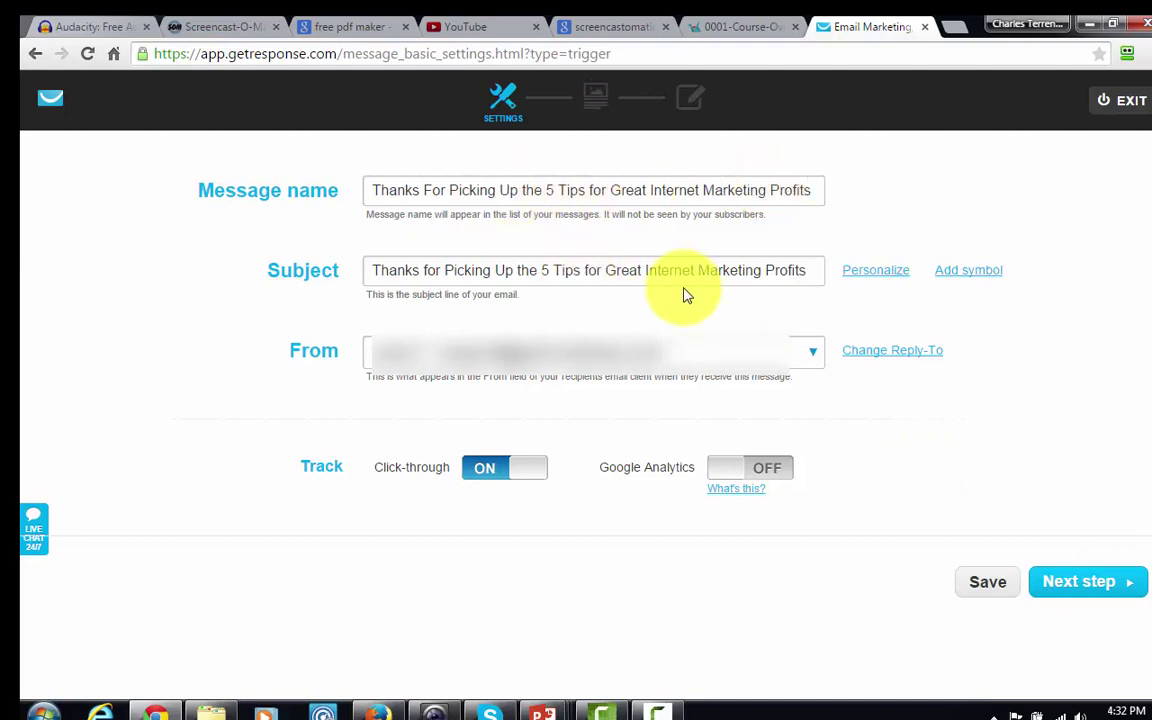
{"action": "left_click", "coordinate": [1056, 590]}
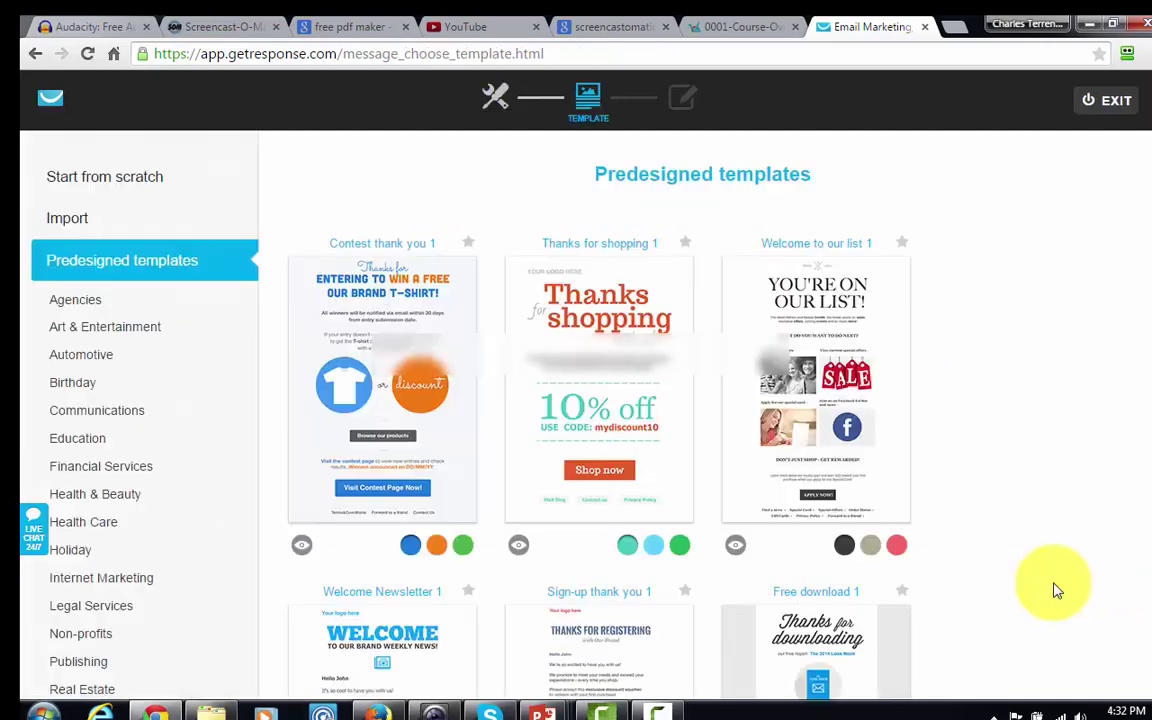
Use the Blank template and add a top text block with its lorem ipsum cleared.
{"action": "left_click", "coordinate": [115, 180]}
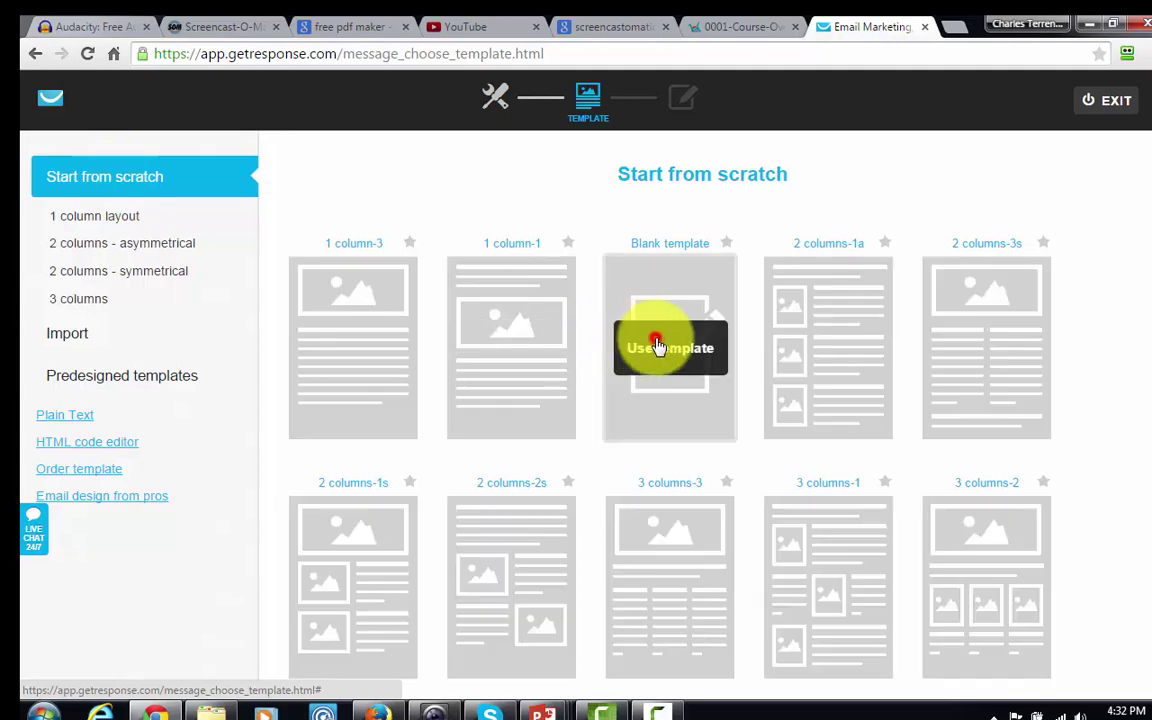
{"action": "left_click", "coordinate": [658, 345]}
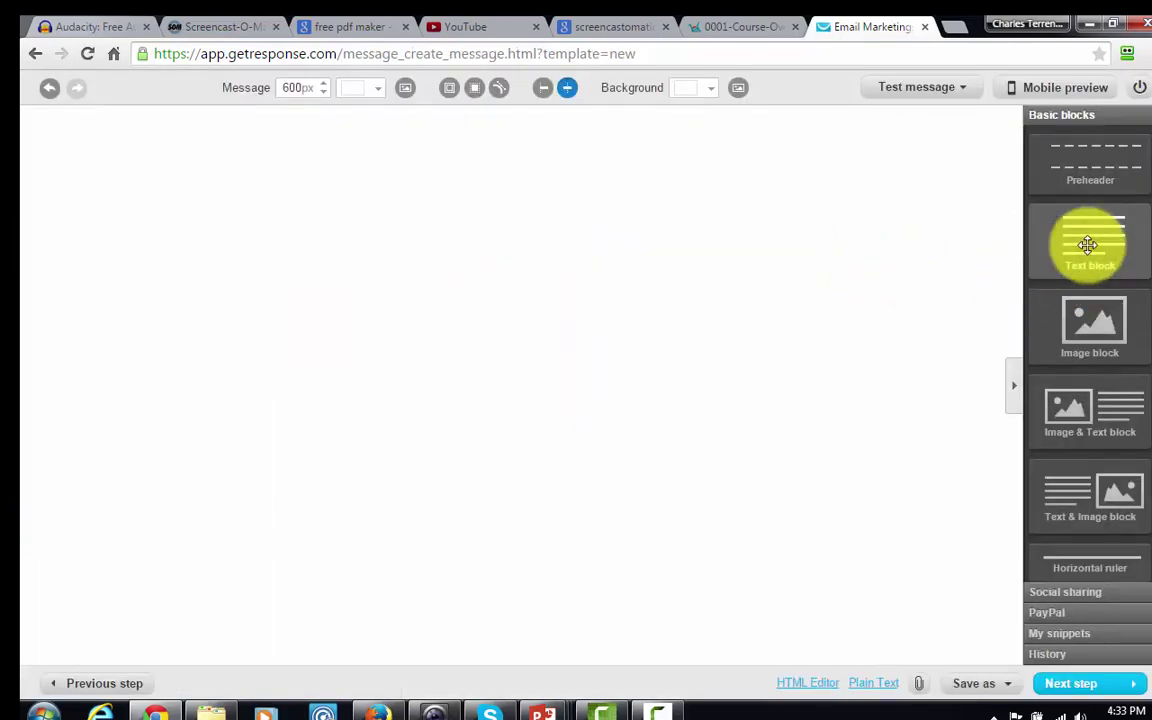
{"action": "left_click_drag", "start_coordinate": [1096, 245], "coordinate": [590, 208]}
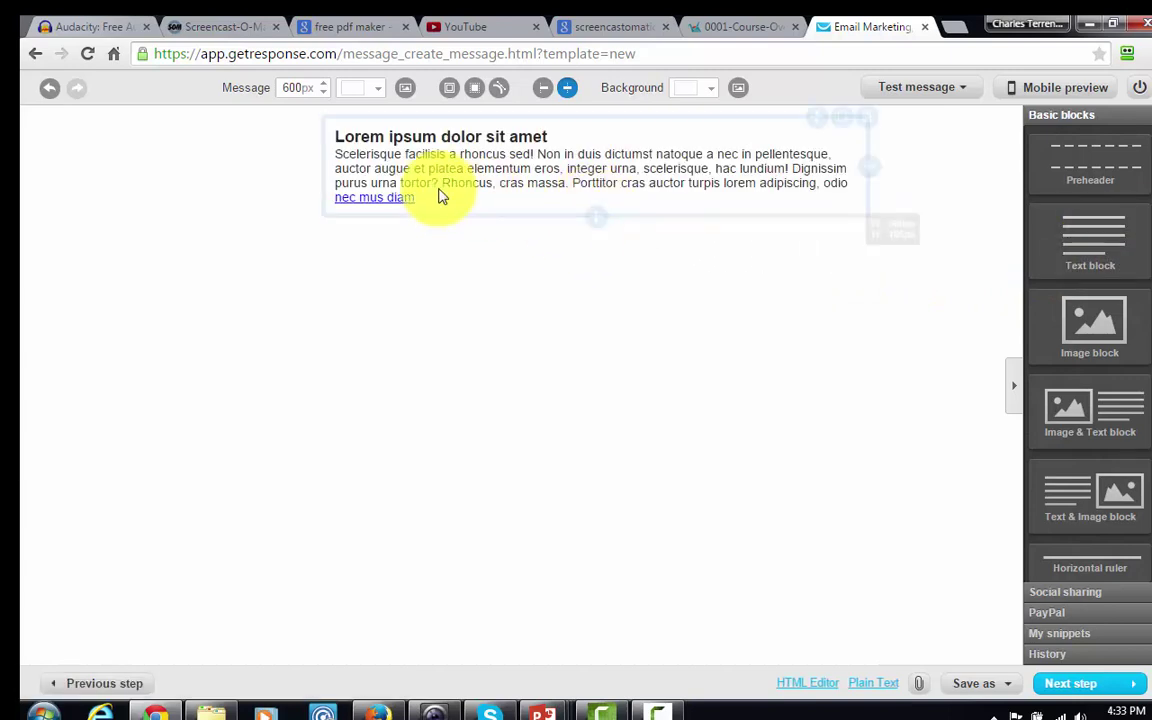
{"action": "left_click", "coordinate": [358, 155]}
{"action": "left_click_drag", "start_coordinate": [337, 136], "coordinate": [457, 203]}
{"action": "key", "text": "Delete"}
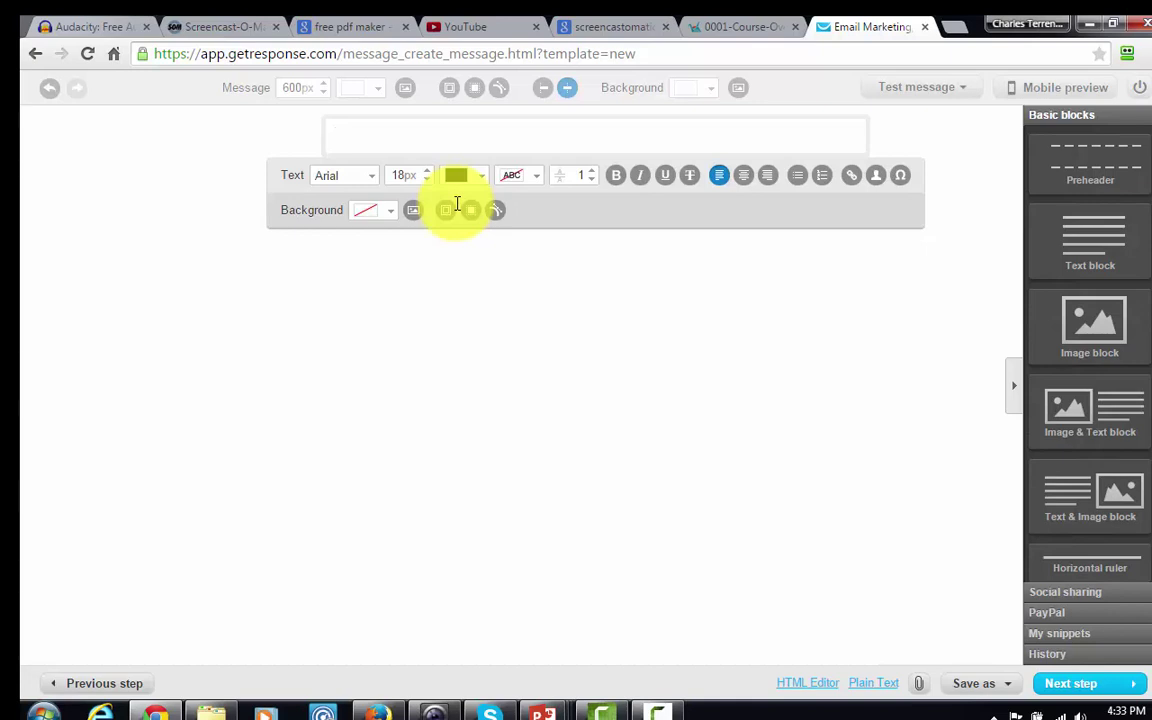
Type the thank-you message and paste the Copy.com link on a new line after 'tips.'.
{"action": "type", "text": "Thanks For Picking up these valuable tips."}
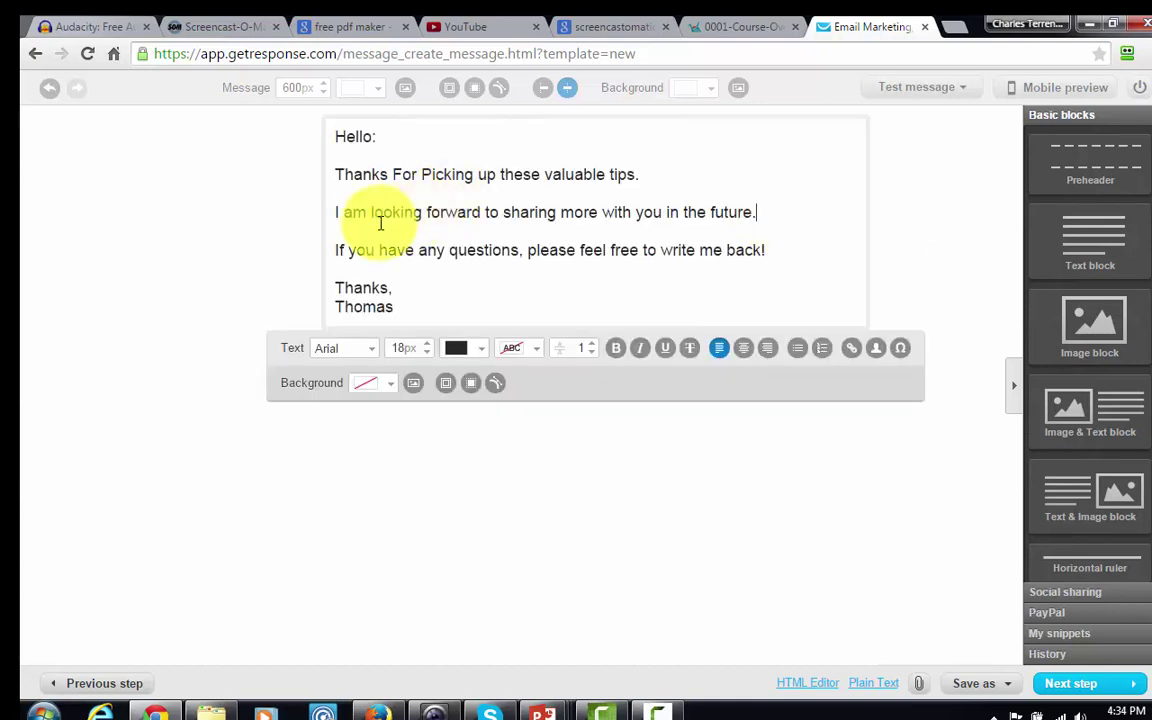
{"action": "left_click", "coordinate": [657, 176]}
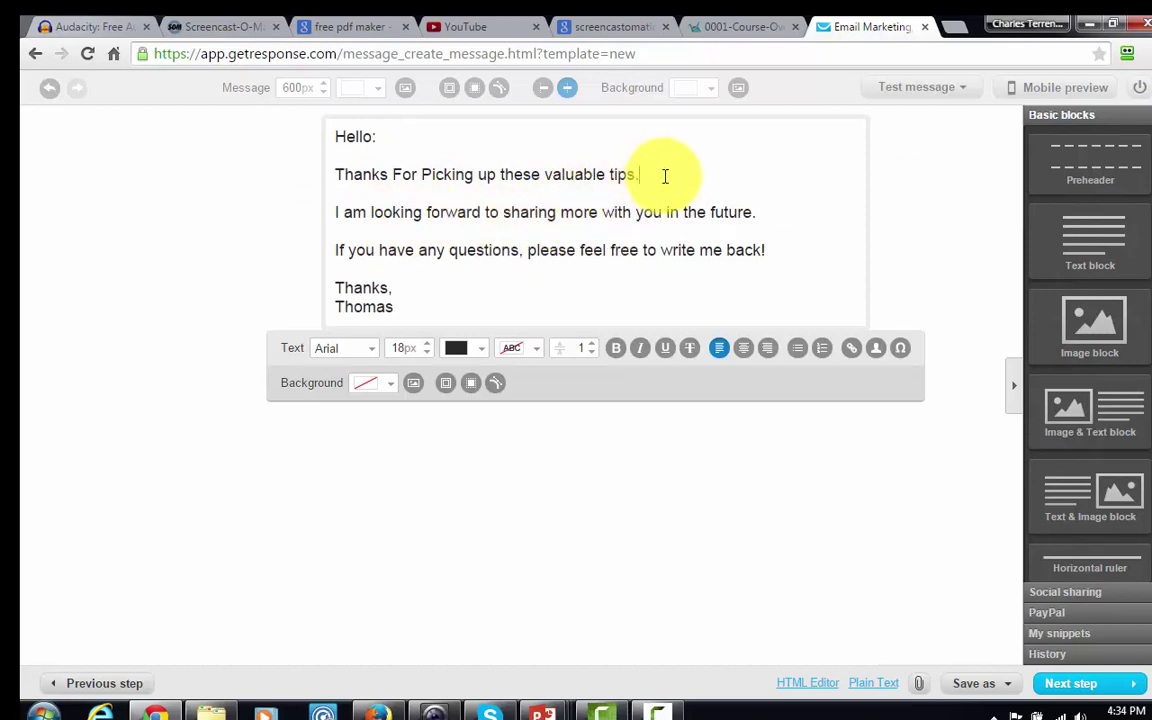
{"action": "key", "text": "Return"}
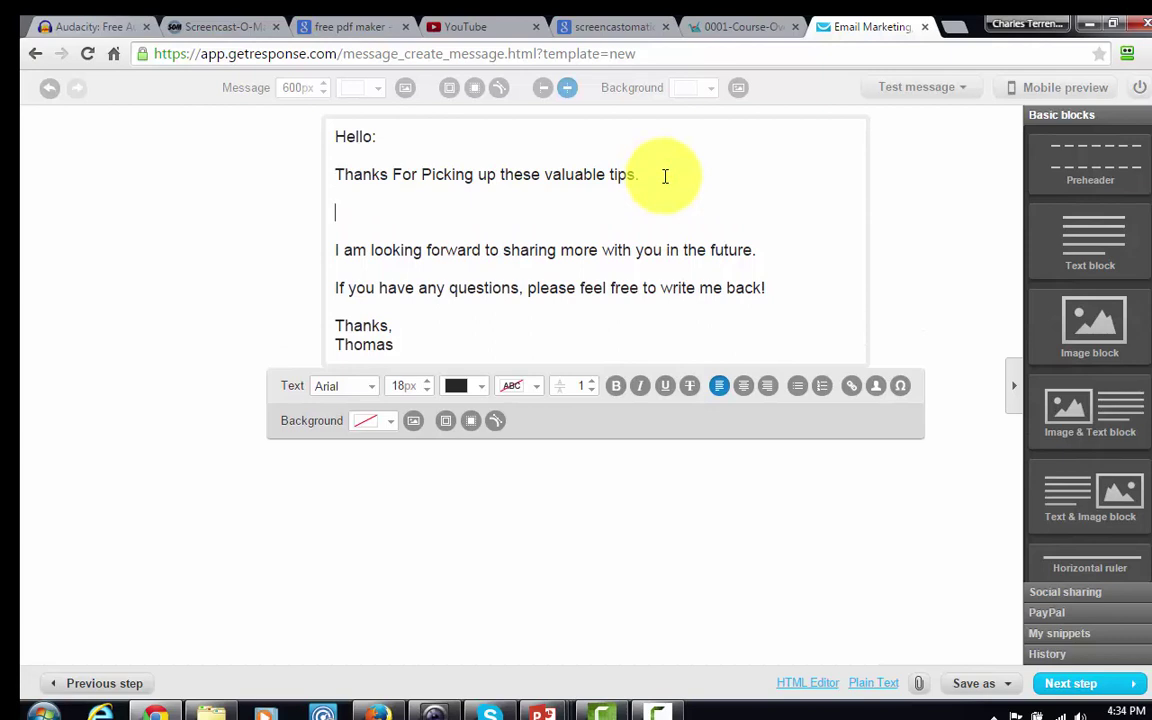
{"action": "type", "text": "https://copy.com/PT71DiavAiq2w4bN"}
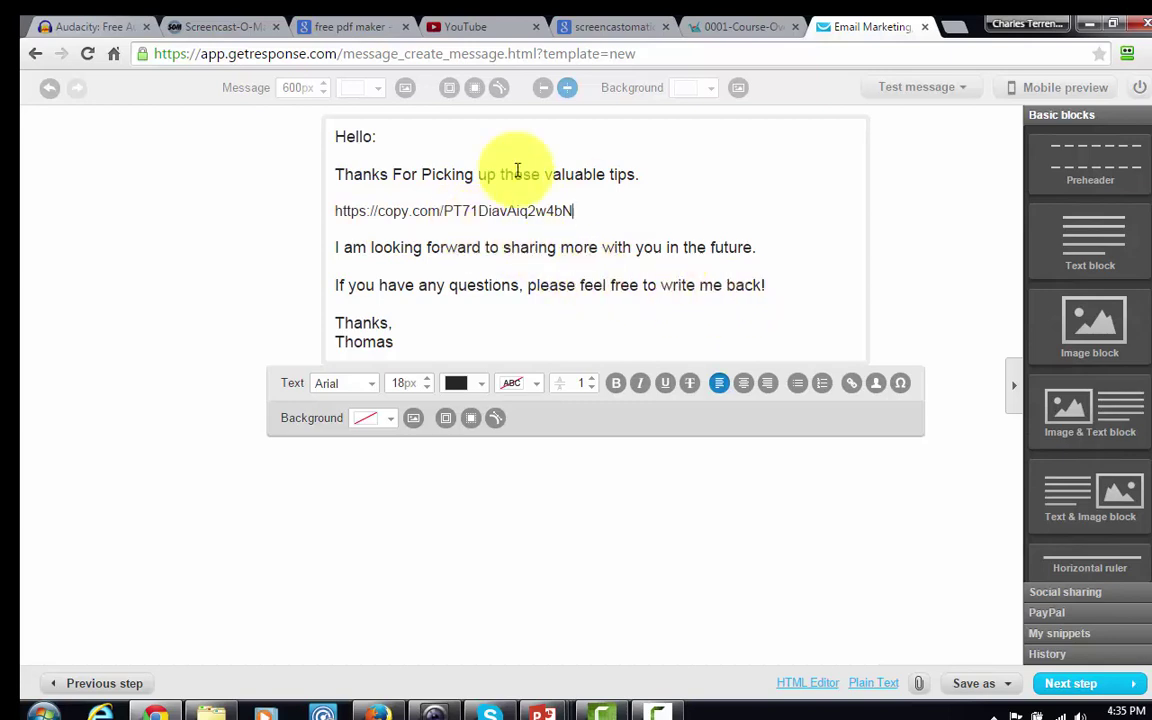
{"action": "left_click", "coordinate": [371, 135]}
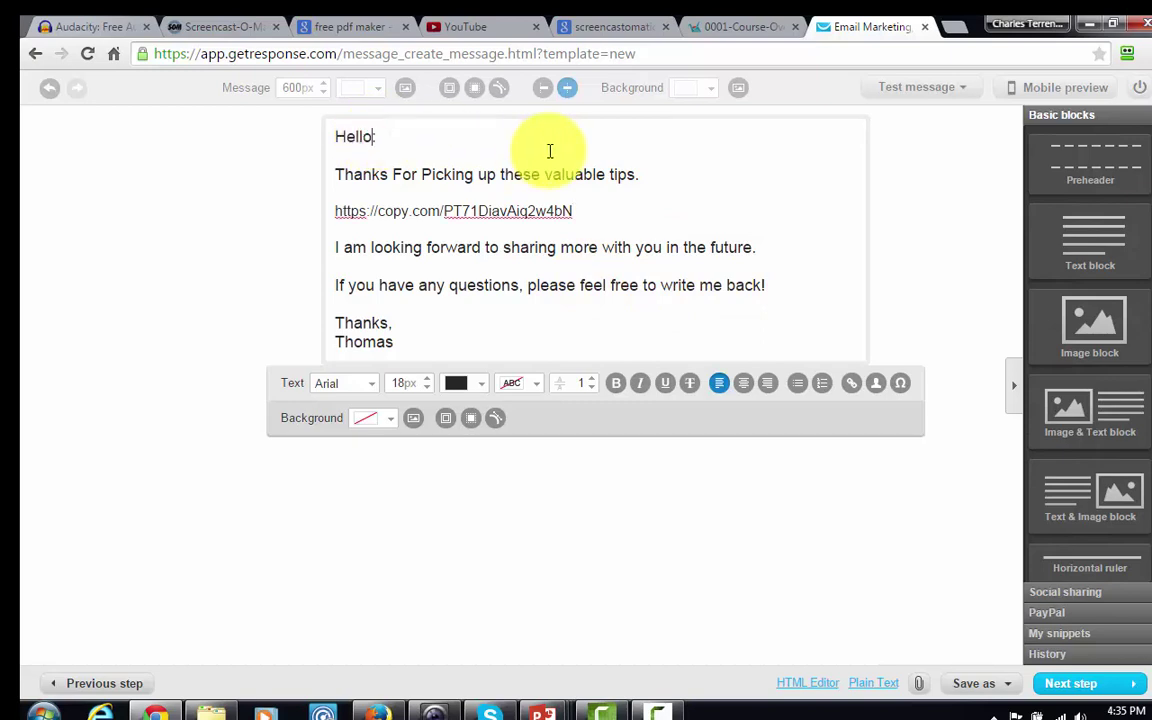
Insert the [[firstname]] merge field and a colon after Hello in the greeting.
{"action": "left_click", "coordinate": [876, 387]}
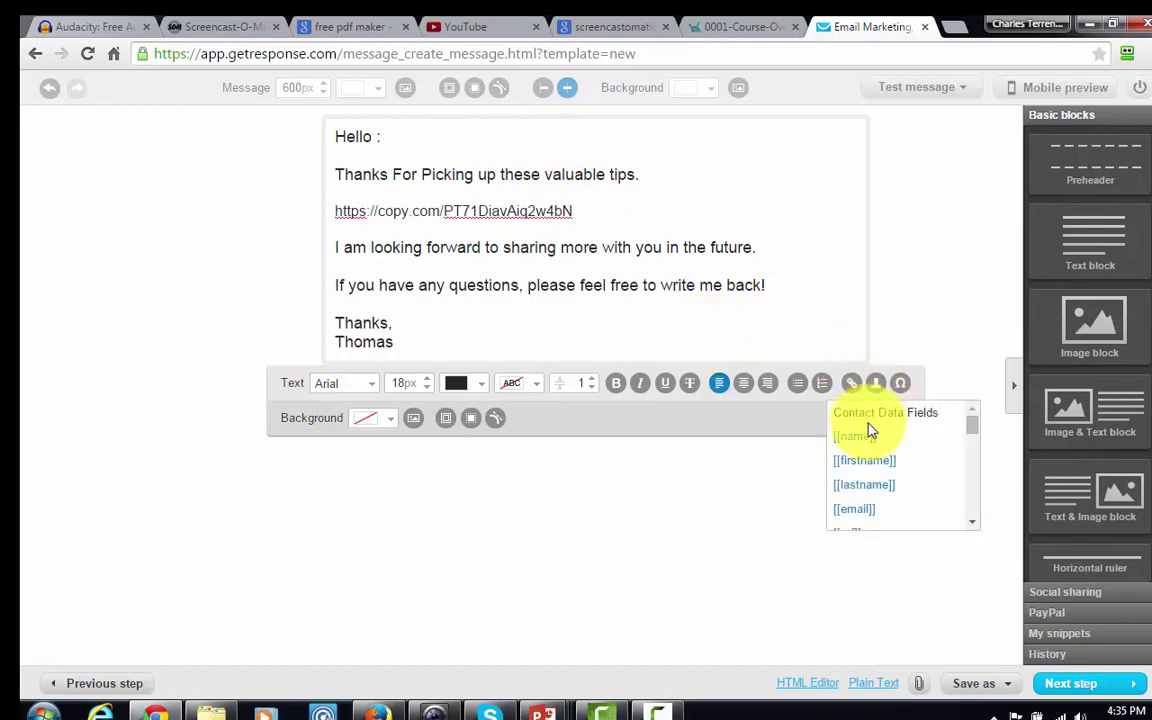
{"action": "left_click", "coordinate": [869, 466]}
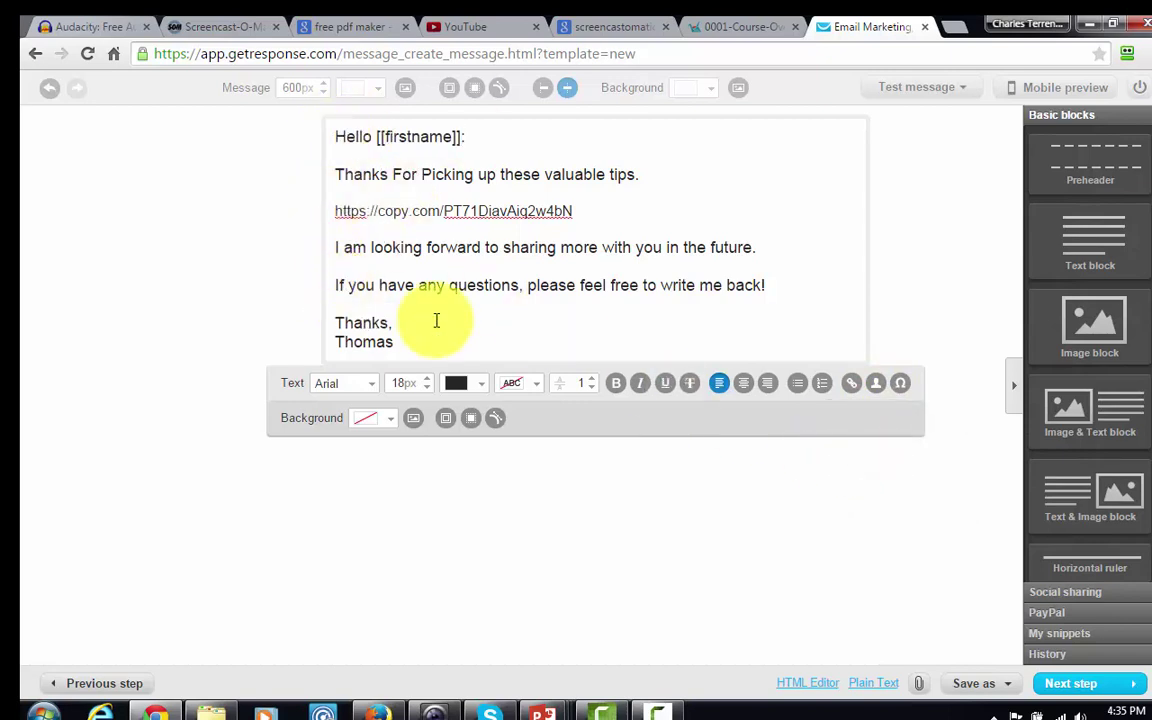
{"action": "type", "text": ":"}
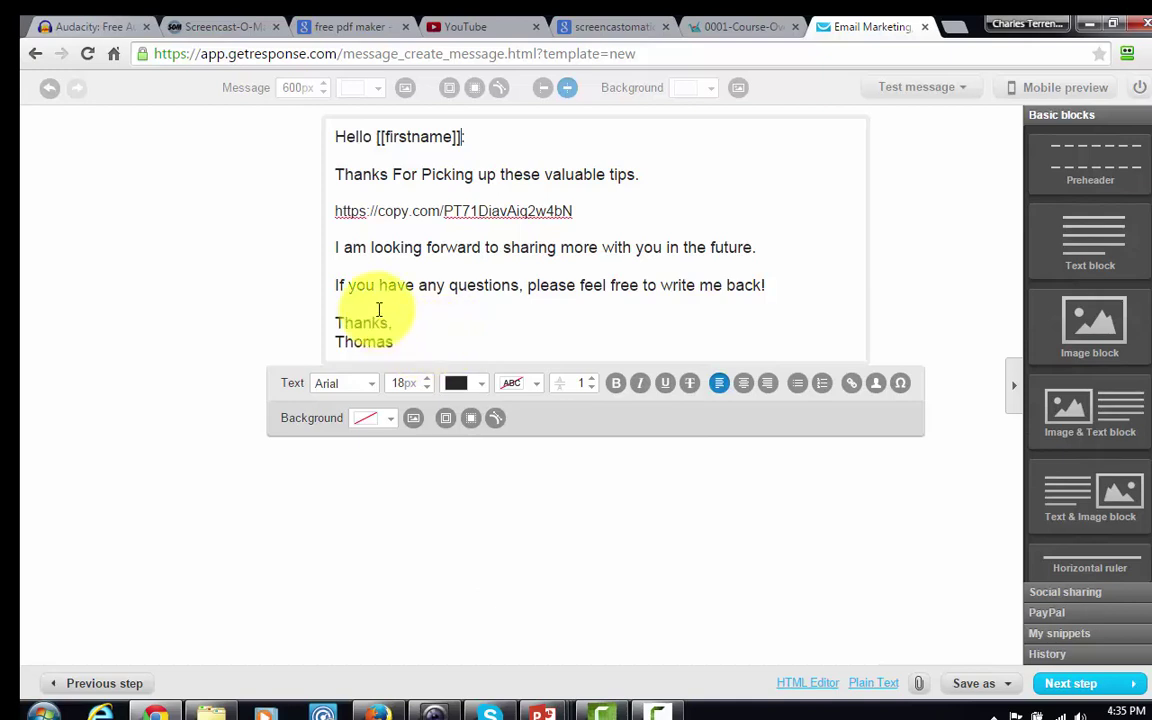
{"action": "left_click", "coordinate": [736, 498]}
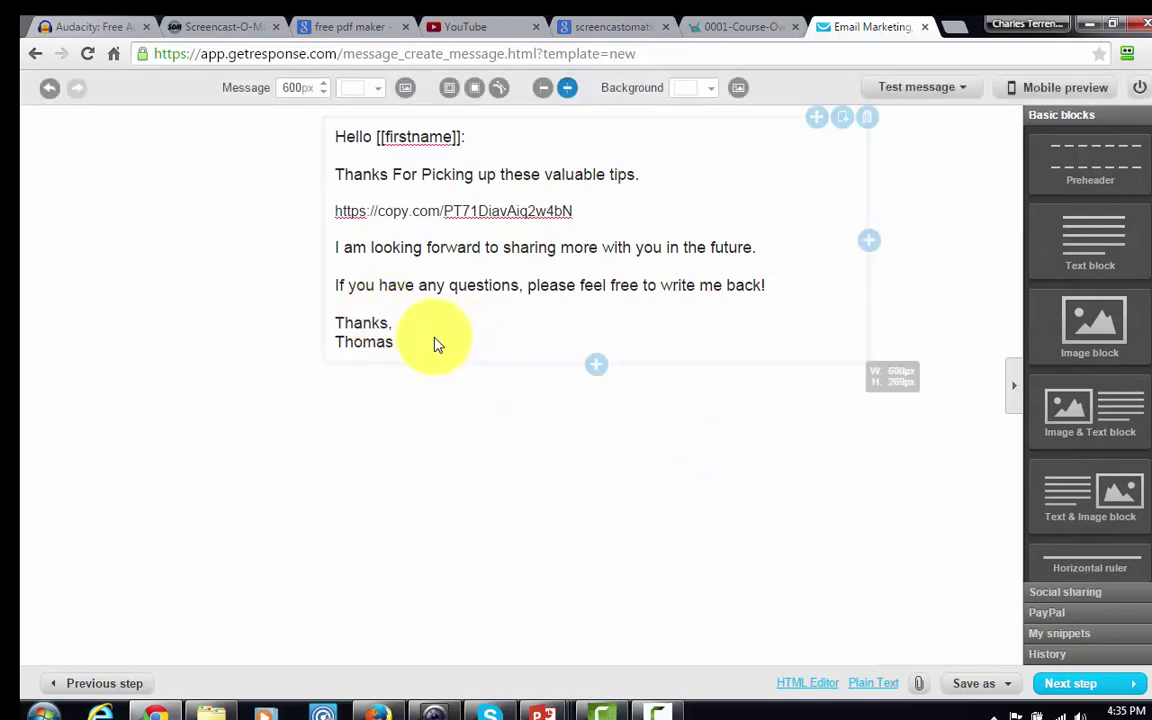
{"action": "left_click", "coordinate": [398, 328]}
Copy the full email text into the plain-text version of the message.
{"action": "left_click_drag", "start_coordinate": [398, 339], "coordinate": [303, 123]}
{"action": "right_click", "coordinate": [440, 175]}
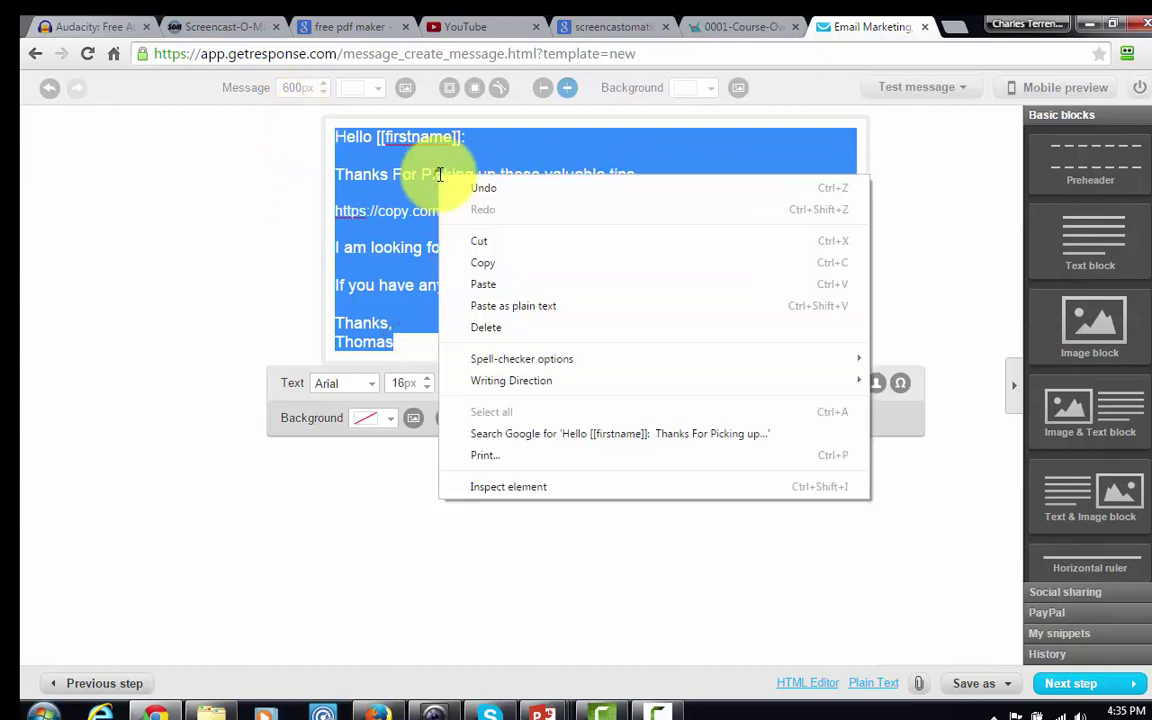
{"action": "left_click", "coordinate": [493, 261]}
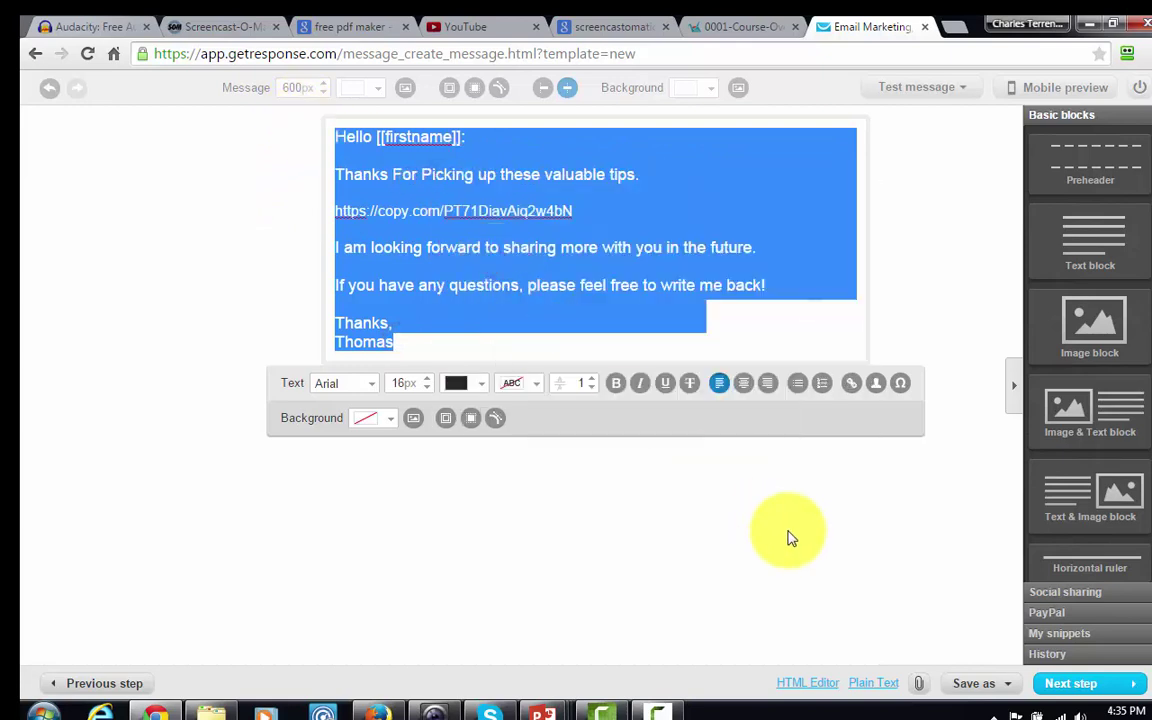
{"action": "left_click", "coordinate": [866, 678]}
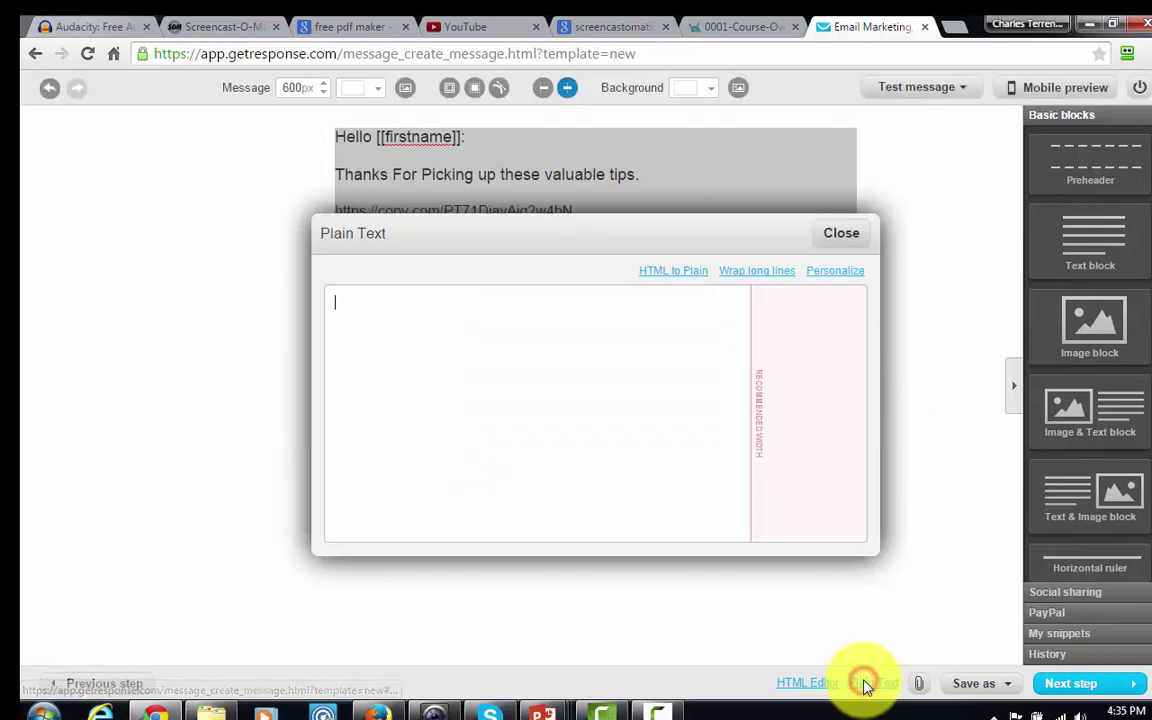
{"action": "left_click", "coordinate": [427, 347]}
{"action": "key", "text": "ctrl+v"}
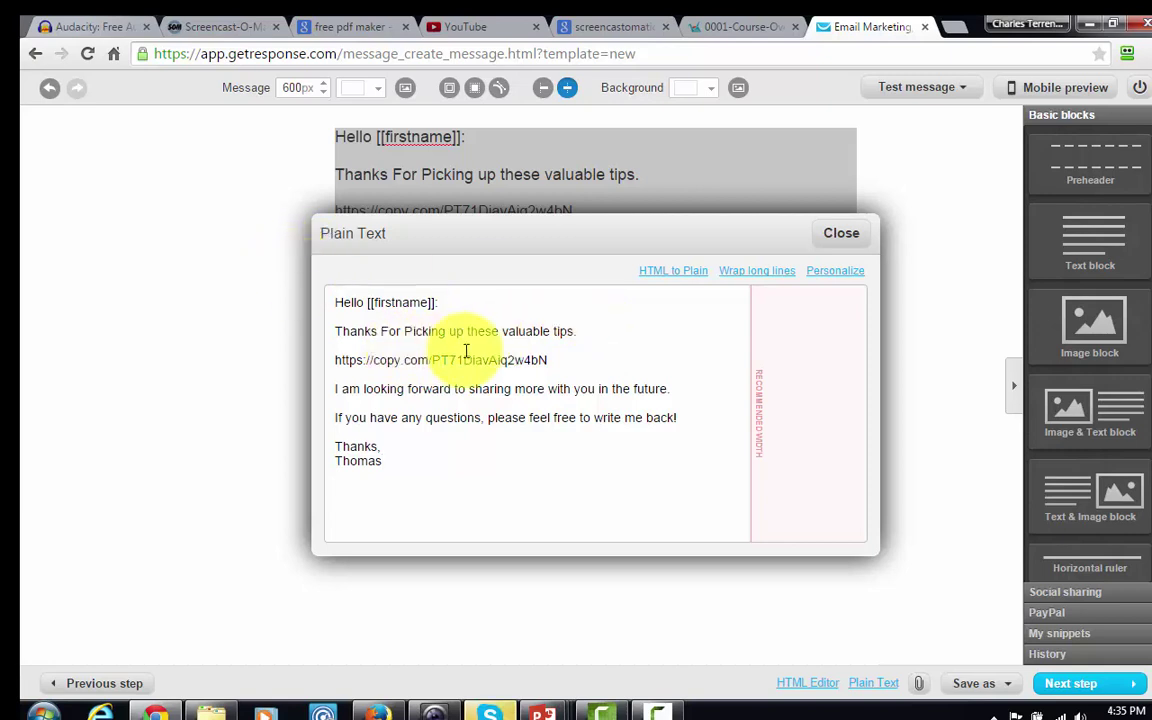
Close the plain-text editor, finish the message, and save and publish the autoresponder.
{"action": "left_click", "coordinate": [838, 240]}
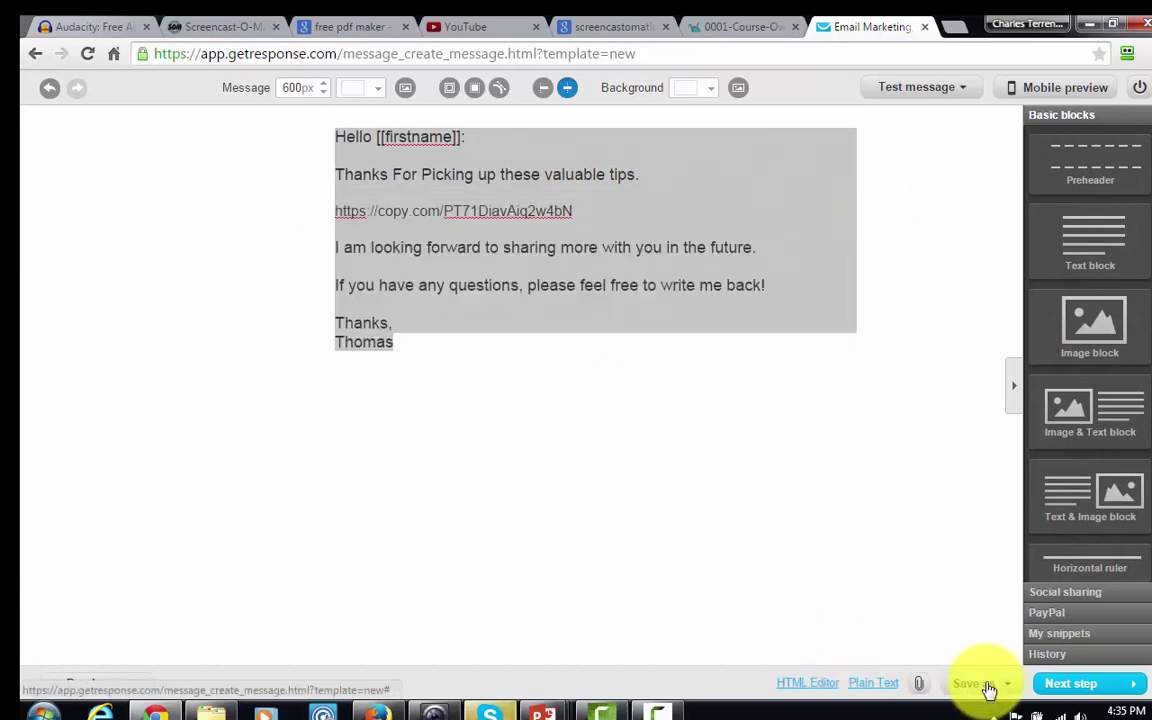
{"action": "left_click", "coordinate": [1070, 686]}
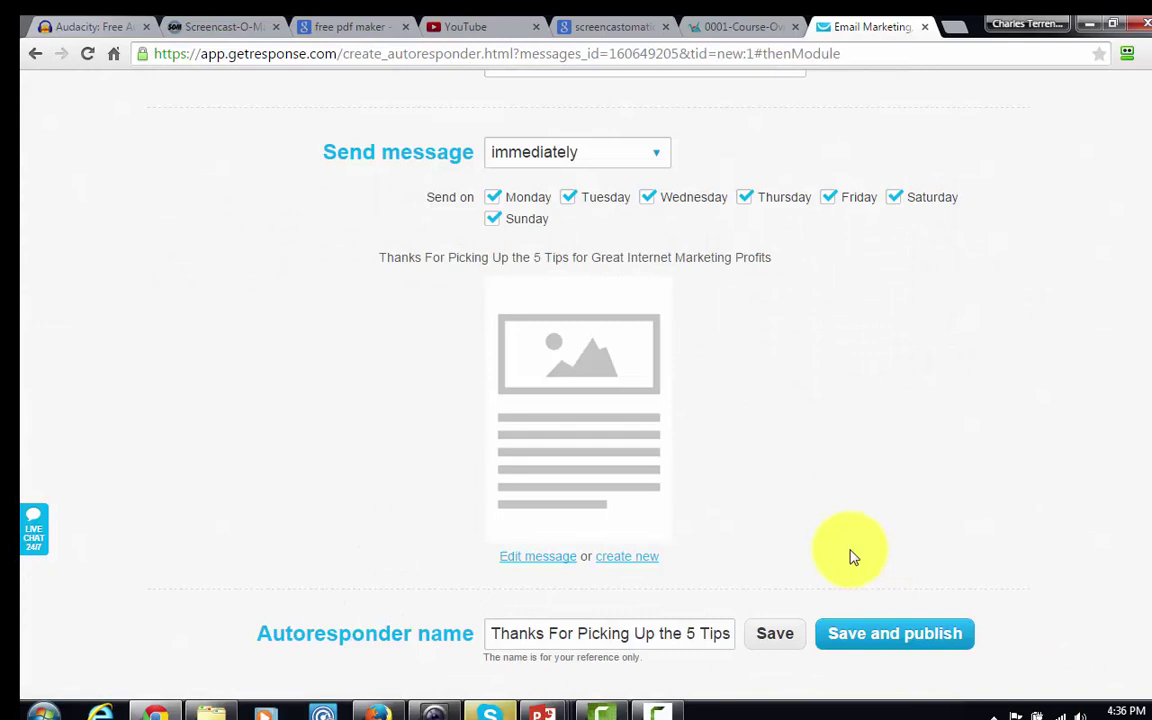
{"action": "left_click", "coordinate": [862, 636]}
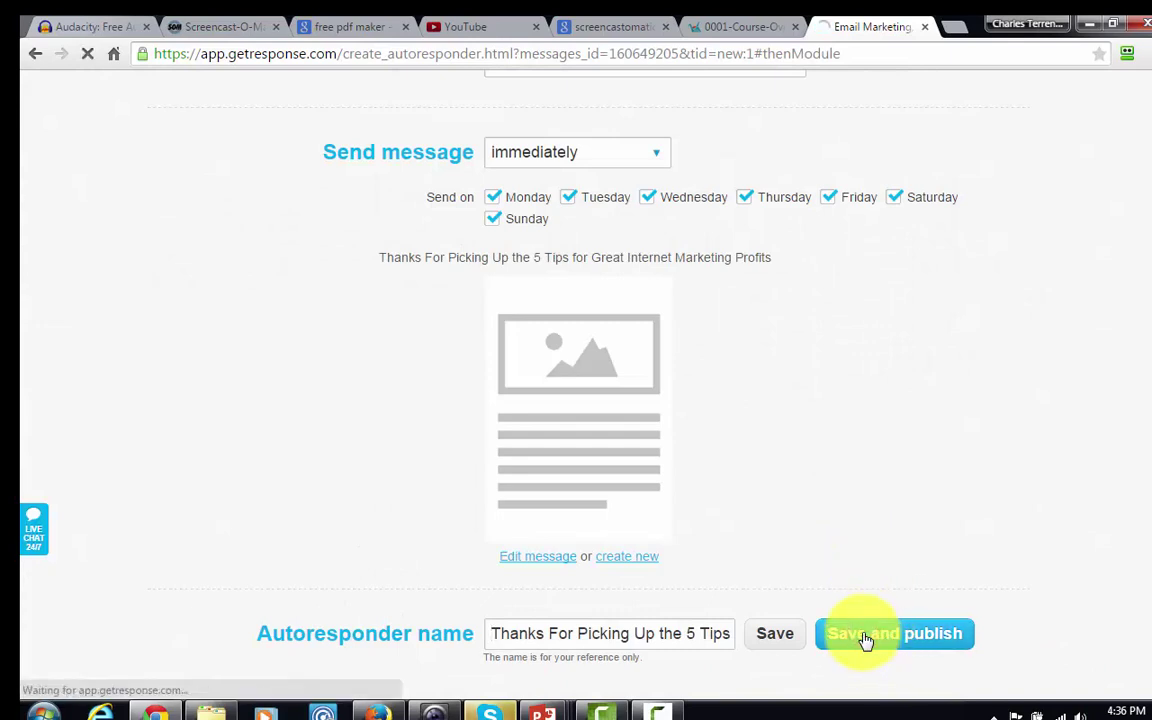